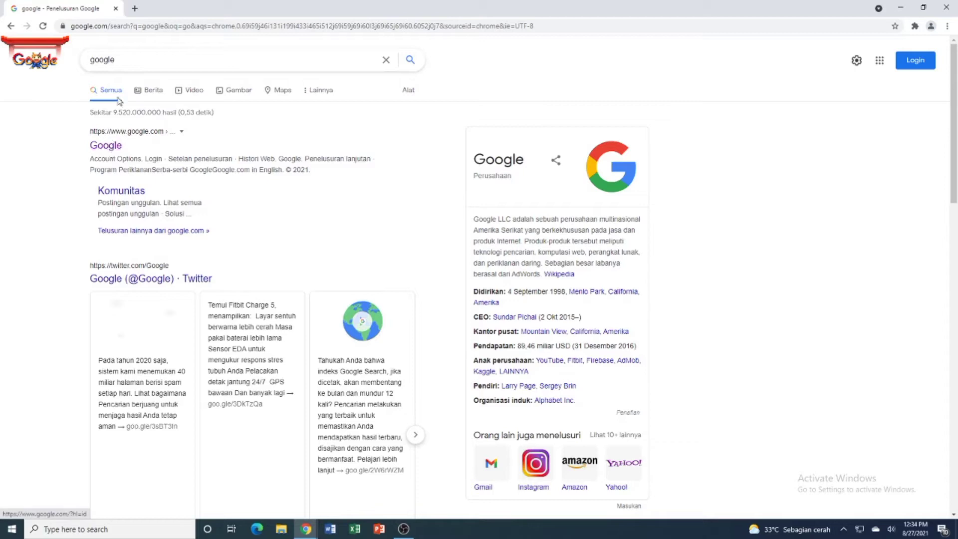
- Replace the current search query with "geogebra" and run the search
{"action": "left_click", "coordinate": [140, 56]}
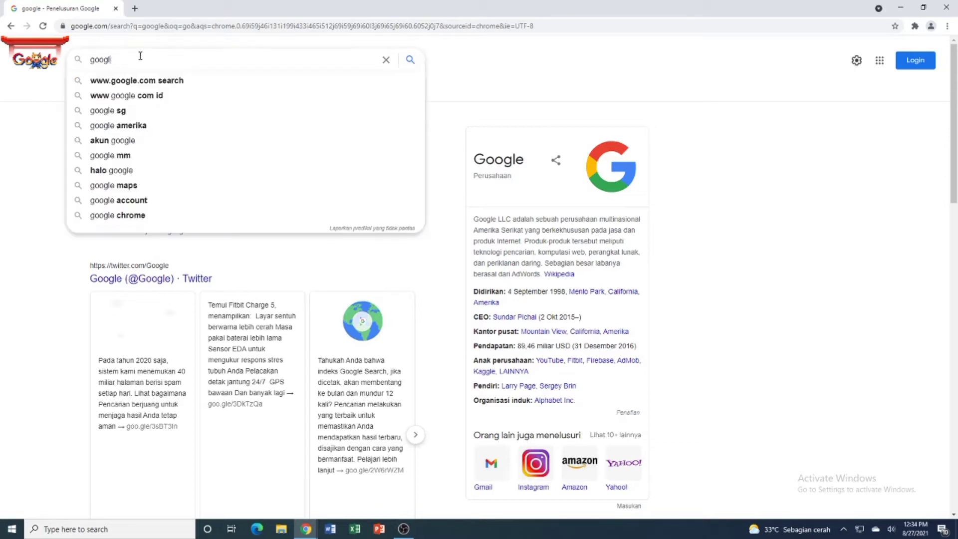
{"action": "key", "text": "BackSpace"}
{"action": "key", "text": "BackSpace"}
{"action": "key", "text": "BackSpace"}
{"action": "key", "text": "BackSpace"}
{"action": "key", "text": "BackSpace"}
{"action": "type", "text": "eo"}
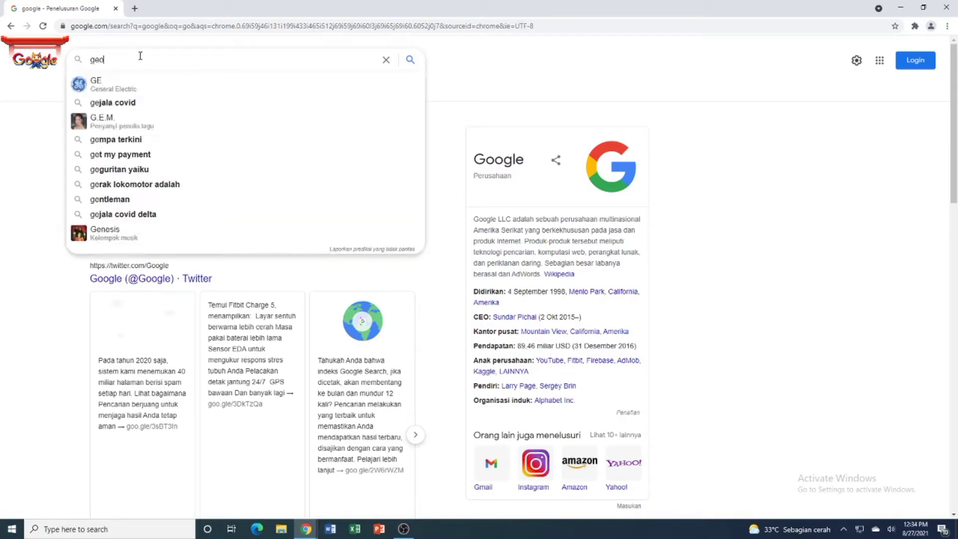
{"action": "type", "text": "gebra"}
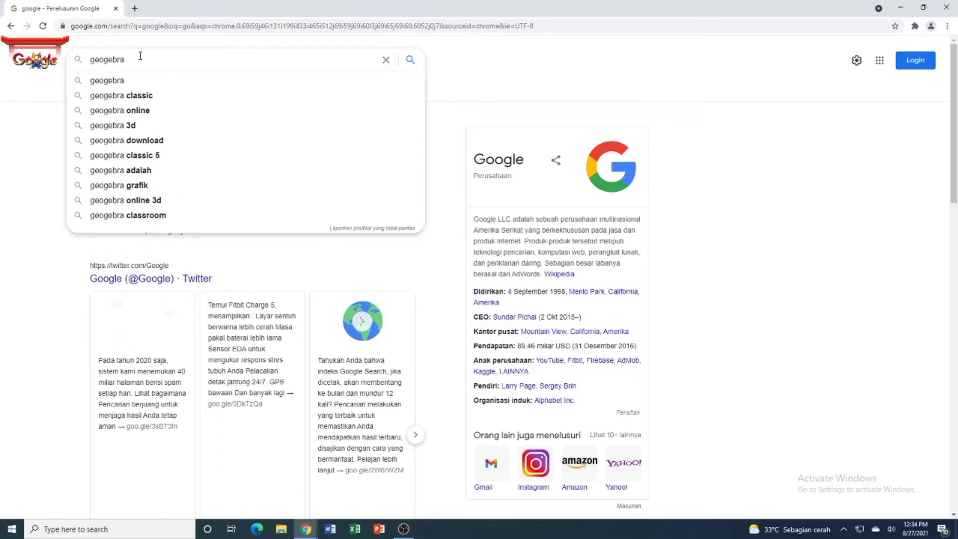
{"action": "key", "text": "Return"}
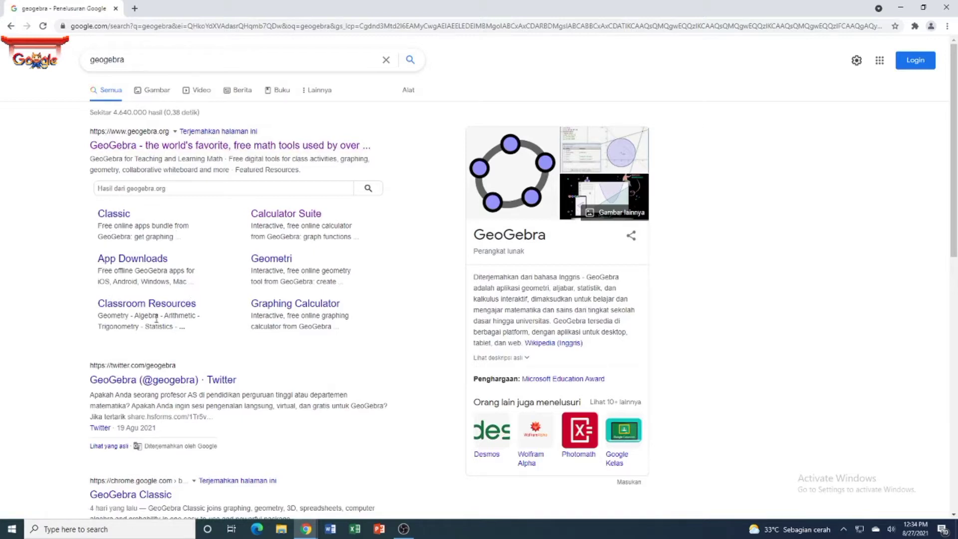
- Open the official GeoGebra website from the search results and start its online calculator
{"action": "left_click", "coordinate": [145, 149]}
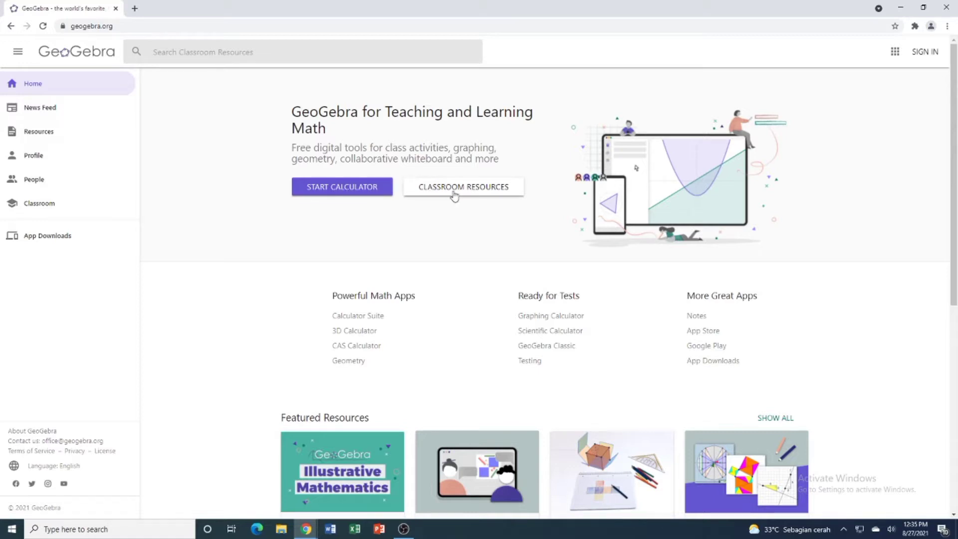
{"action": "left_click", "coordinate": [343, 190]}
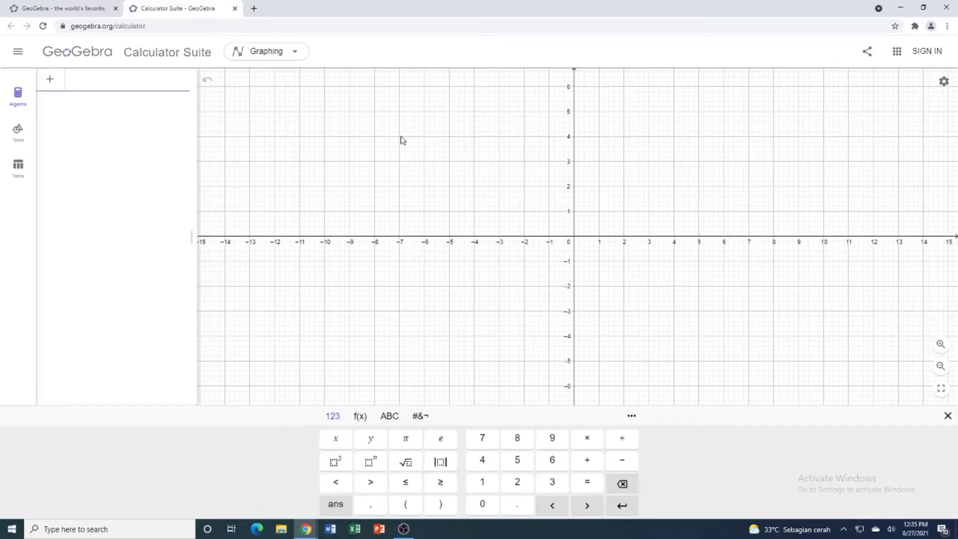
- Set the graph's grid to Major Gridlines
{"action": "left_click", "coordinate": [944, 83]}
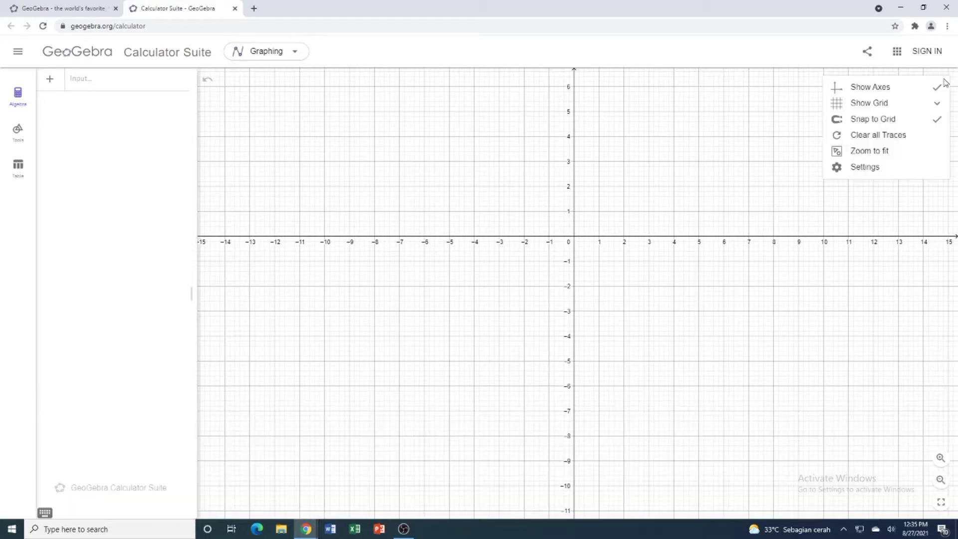
{"action": "left_click", "coordinate": [906, 109]}
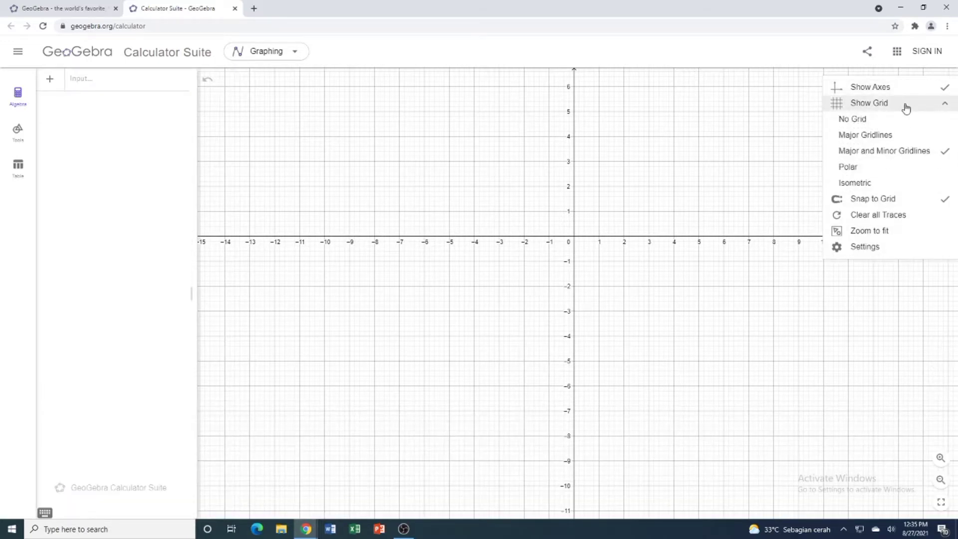
{"action": "left_click", "coordinate": [888, 138]}
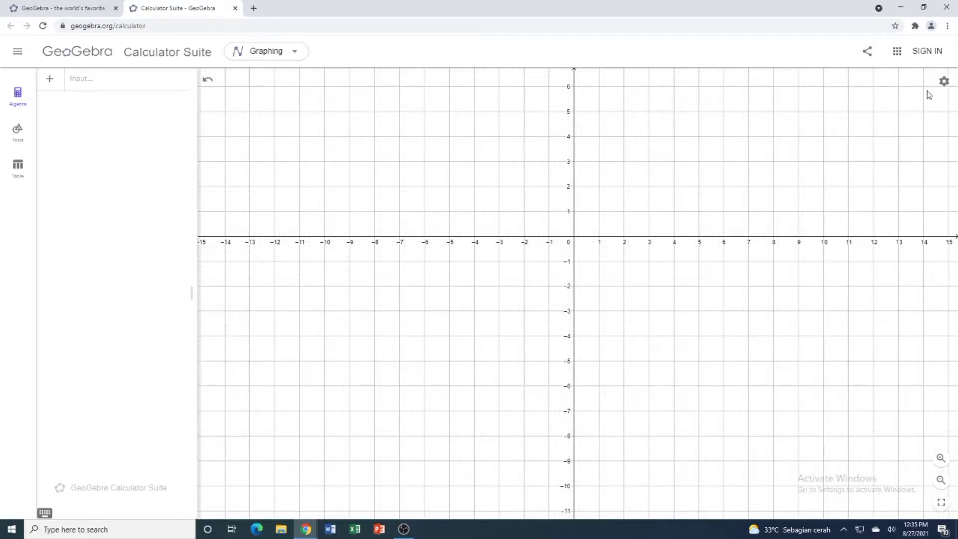
- Turn on a fixed number distance of 1 for both the x-axis and the y-axis in the graph settings
{"action": "left_click", "coordinate": [943, 81]}
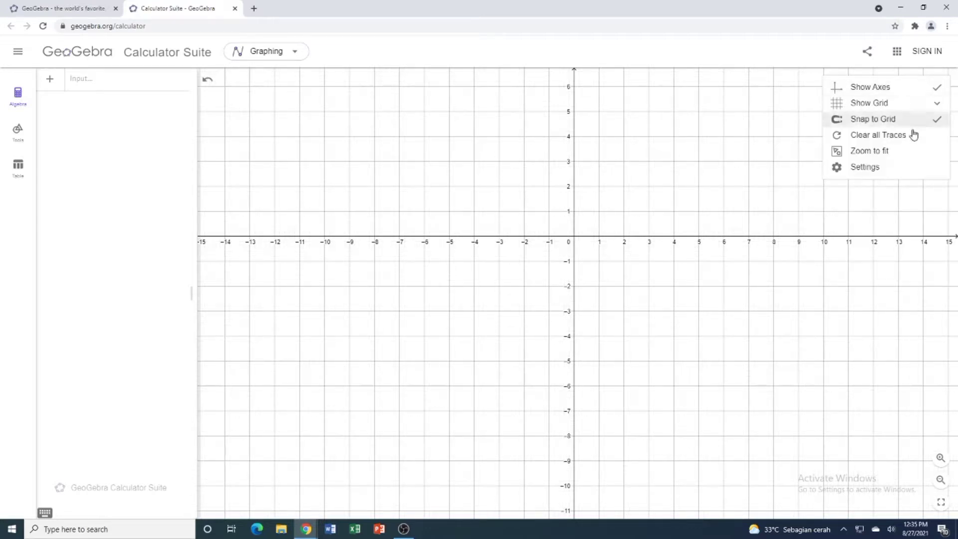
{"action": "left_click", "coordinate": [888, 167]}
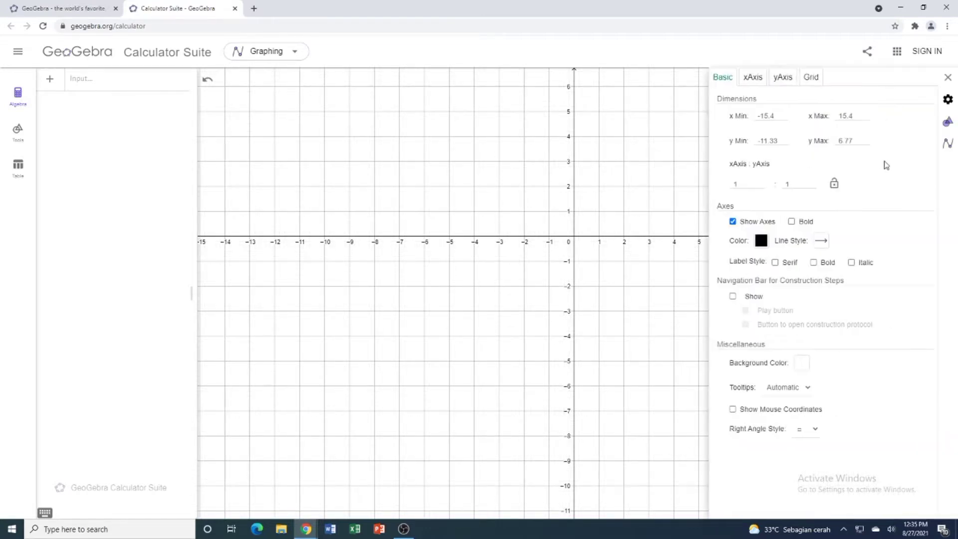
{"action": "left_click", "coordinate": [754, 78]}
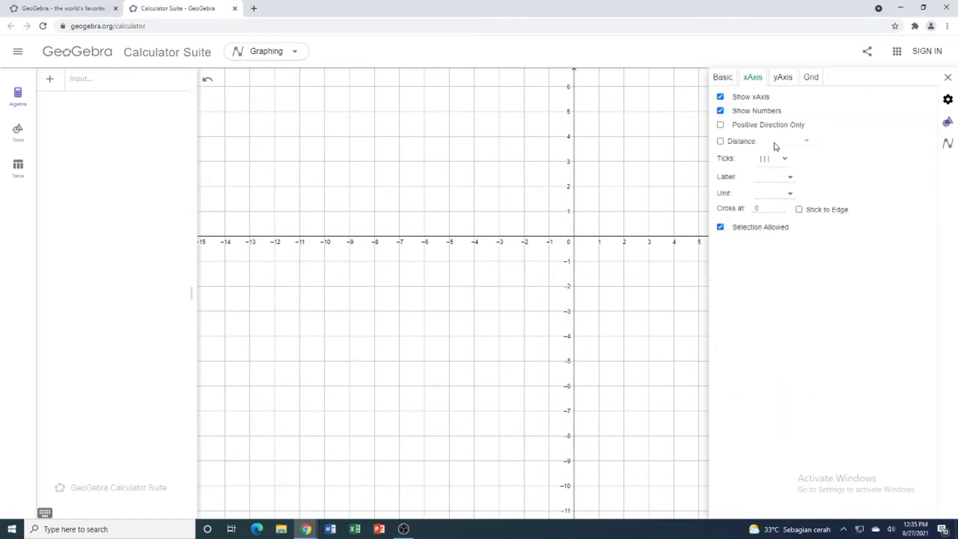
{"action": "left_click", "coordinate": [721, 141]}
{"action": "left_click", "coordinate": [807, 145]}
{"action": "left_click", "coordinate": [806, 144]}
{"action": "left_click", "coordinate": [796, 152]}
{"action": "left_click", "coordinate": [782, 78]}
{"action": "left_click", "coordinate": [746, 144]}
{"action": "left_click", "coordinate": [947, 78]}
{"action": "scroll", "coordinate": [669, 282], "scroll_direction": "down", "scroll_amount": 5}
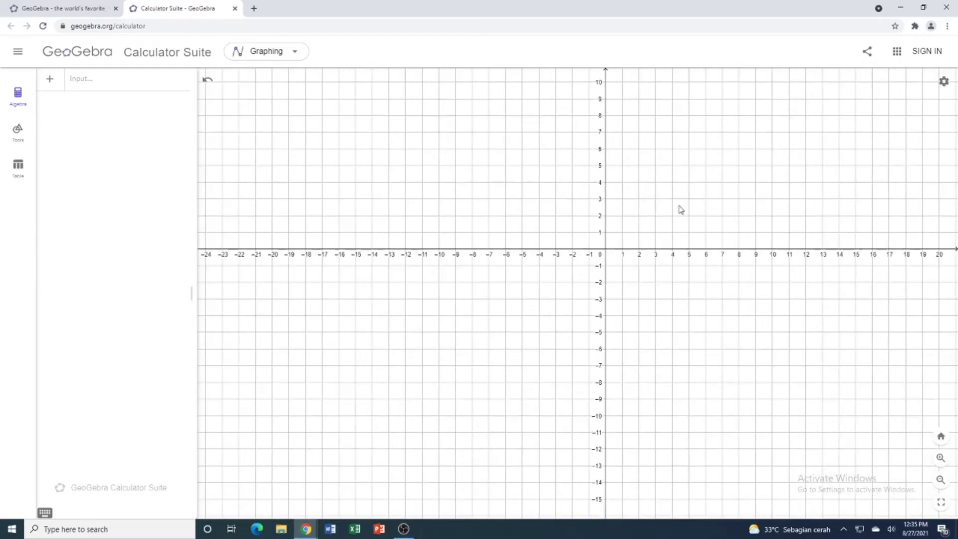
- Show the complete list of geometry tools, expanded to include the polygon tools
{"action": "left_click", "coordinate": [18, 130]}
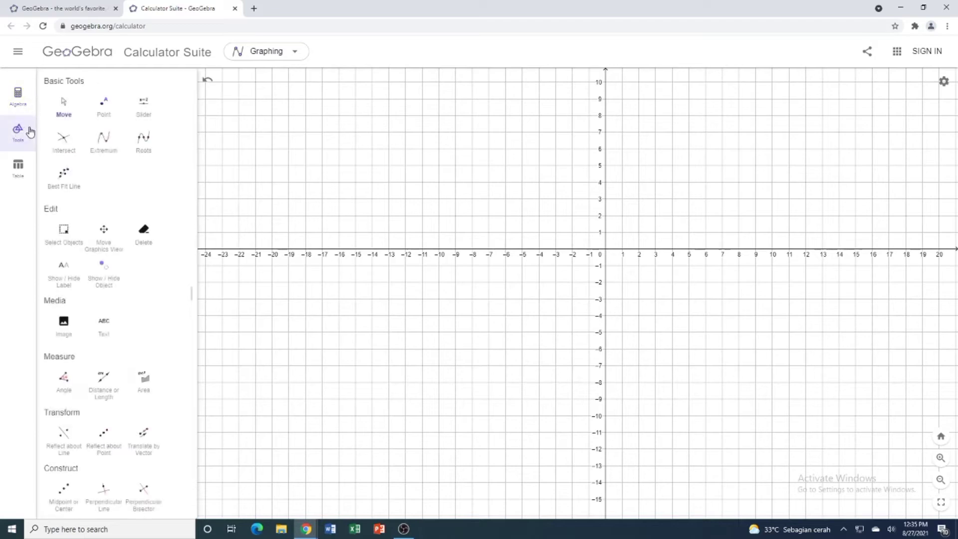
{"action": "left_click_drag", "start_coordinate": [683, 173], "coordinate": [523, 312]}
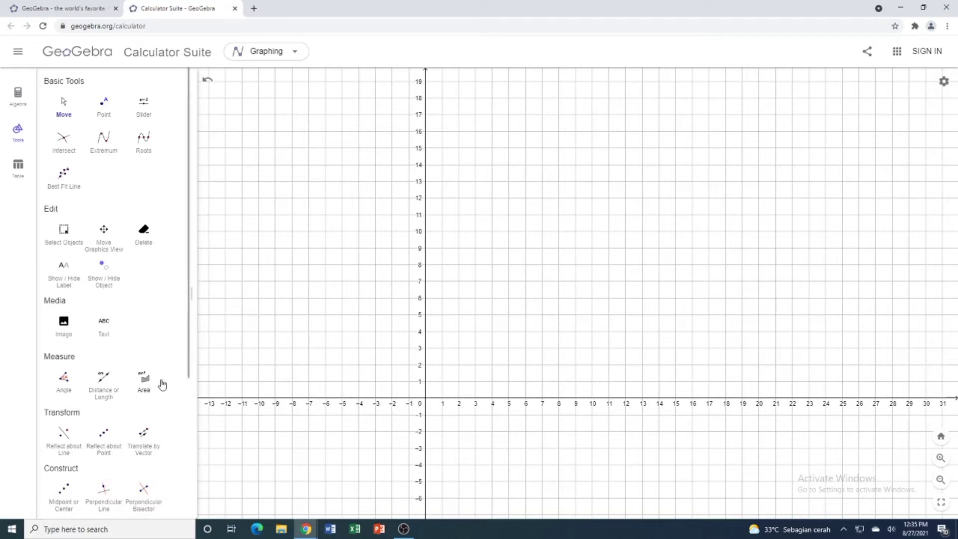
{"action": "left_click_drag", "start_coordinate": [189, 366], "coordinate": [176, 506]}
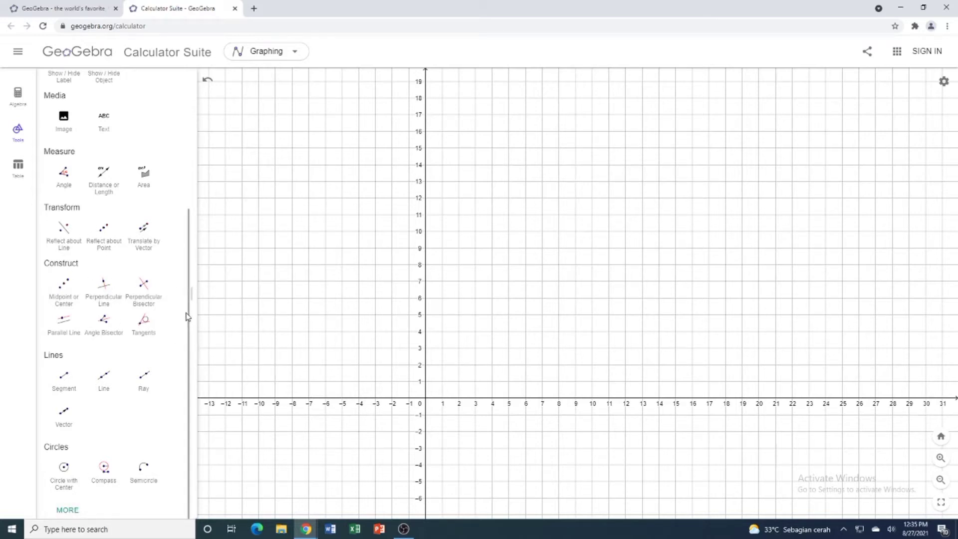
{"action": "mouse_move", "coordinate": [188, 317]}
{"action": "left_mouse_down"}
{"action": "mouse_move", "coordinate": [173, 204]}
{"action": "mouse_move", "coordinate": [196, 164]}
{"action": "mouse_move", "coordinate": [213, 231]}
{"action": "mouse_move", "coordinate": [203, 327]}
{"action": "left_mouse_up"}
{"action": "left_click", "coordinate": [70, 509]}
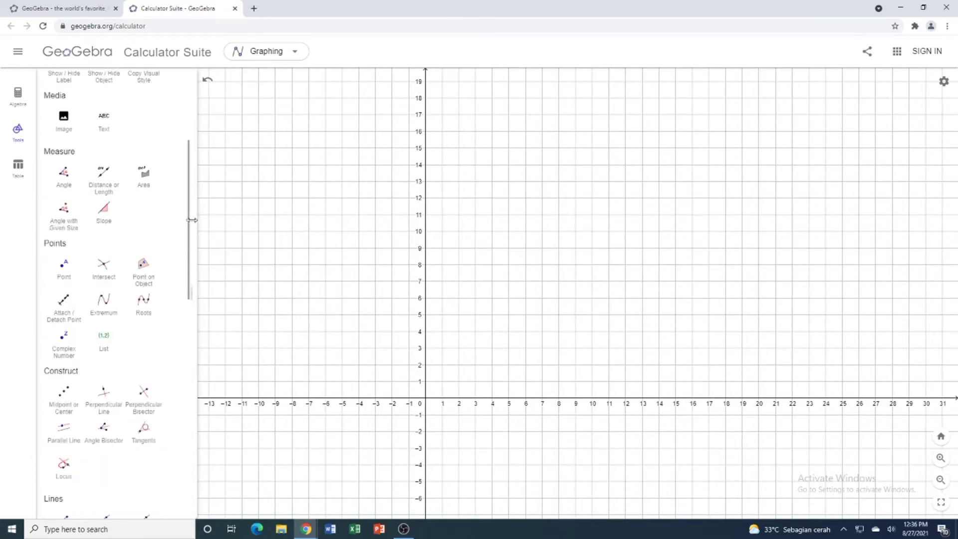
{"action": "left_click_drag", "start_coordinate": [189, 224], "coordinate": [190, 341]}
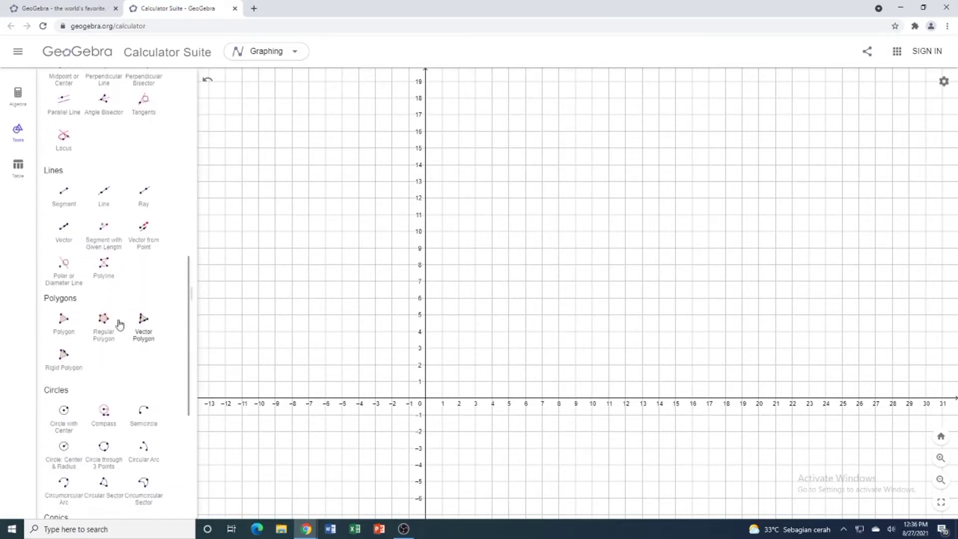
- Try to draw a polygon with its first vertices at (3, 5), (8, 5) and (8, 9)
{"action": "left_click", "coordinate": [64, 320]}
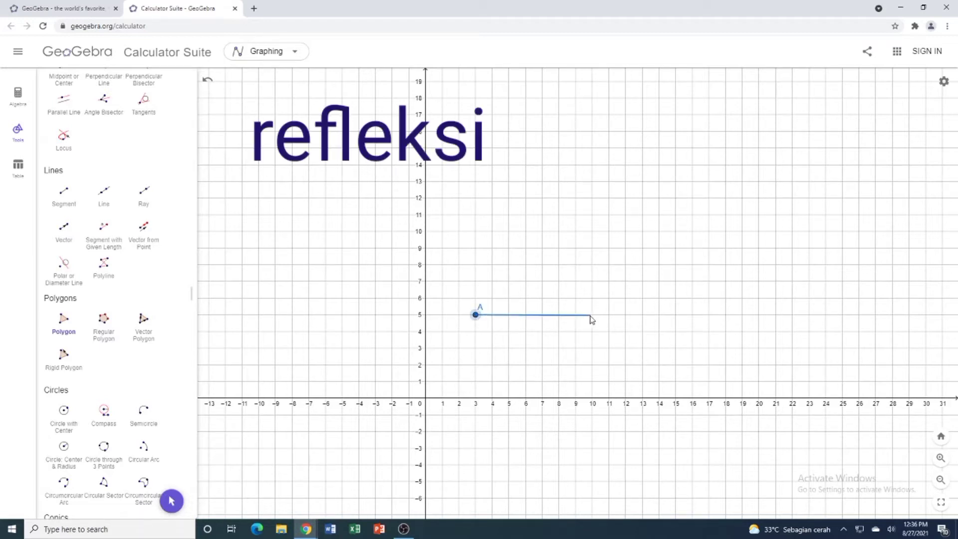
{"action": "left_click", "coordinate": [558, 315]}
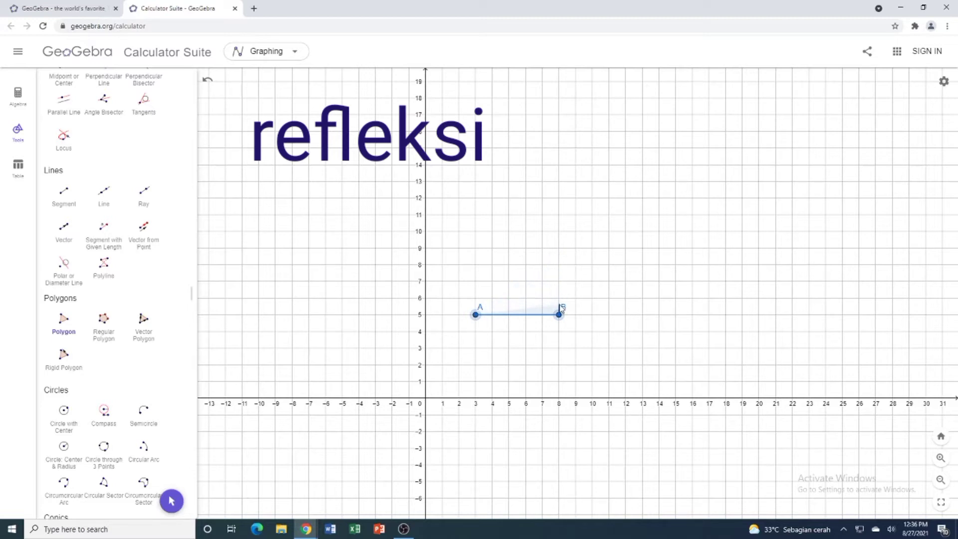
{"action": "left_click", "coordinate": [558, 248]}
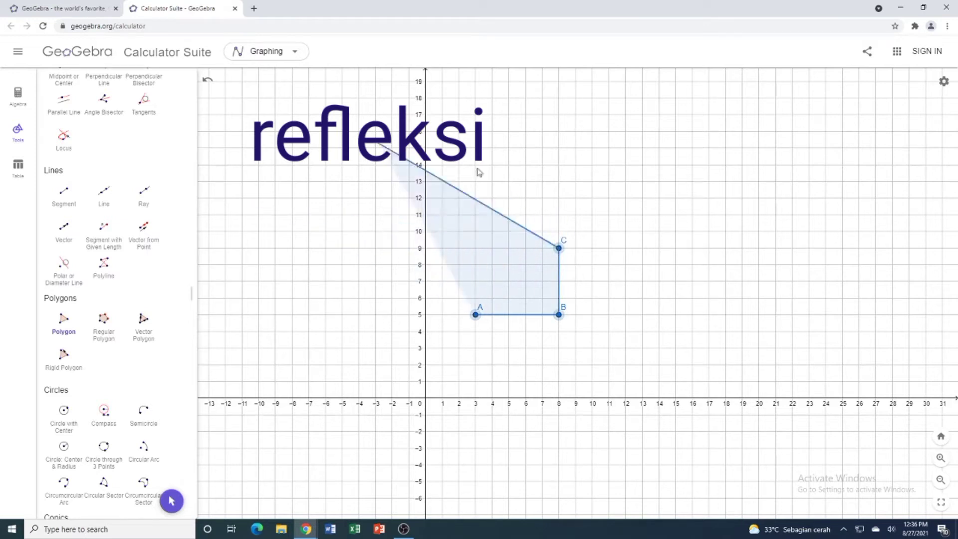
{"action": "double_click", "coordinate": [558, 248]}
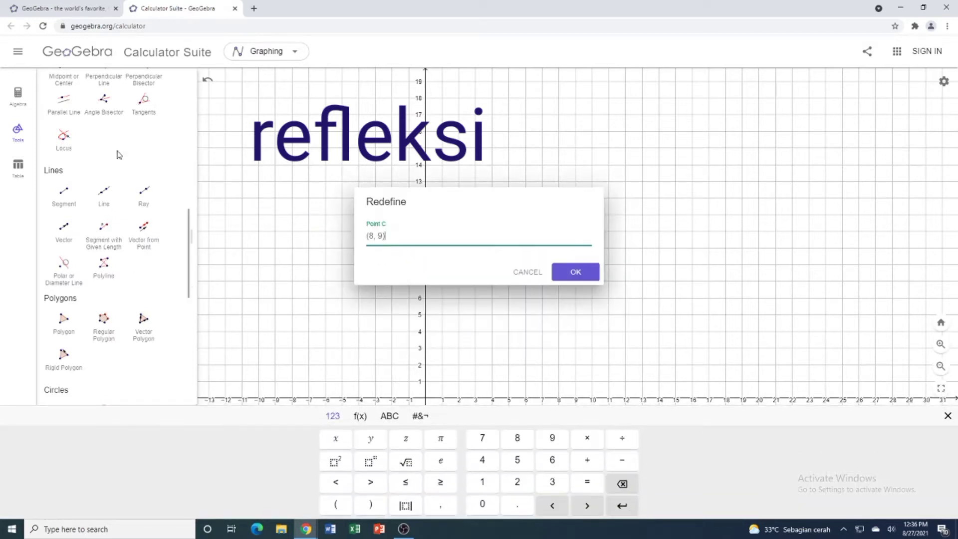
{"action": "left_click", "coordinate": [524, 272]}
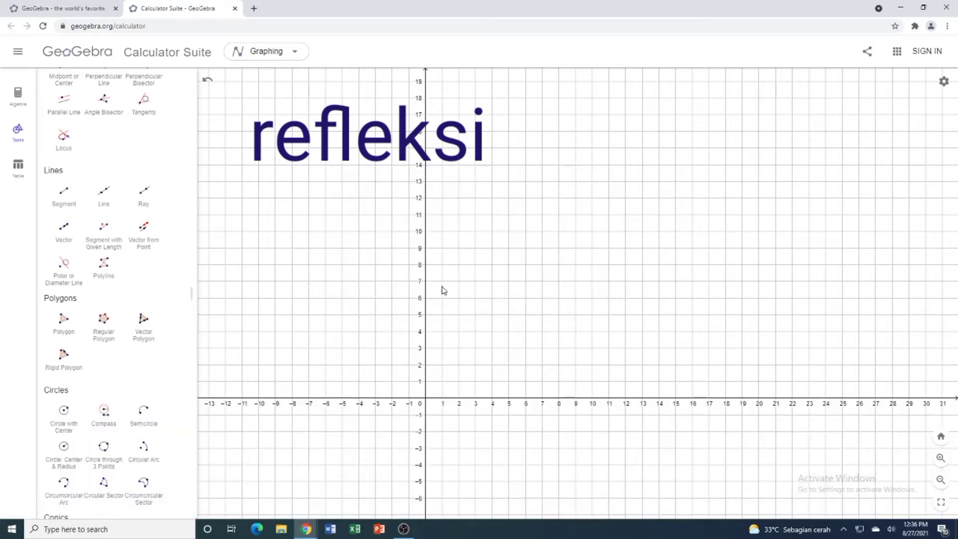
{"action": "left_click", "coordinate": [208, 80]}
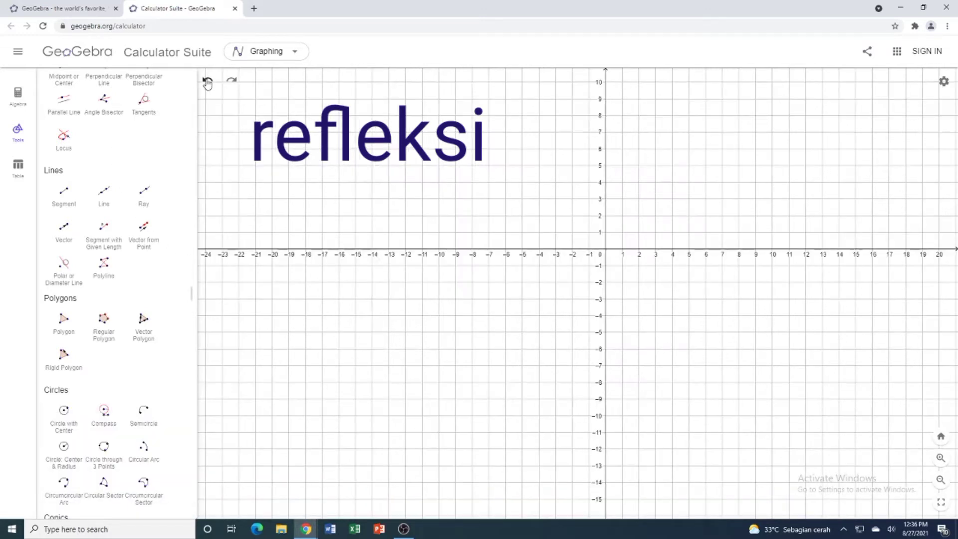
{"action": "left_click", "coordinate": [231, 81]}
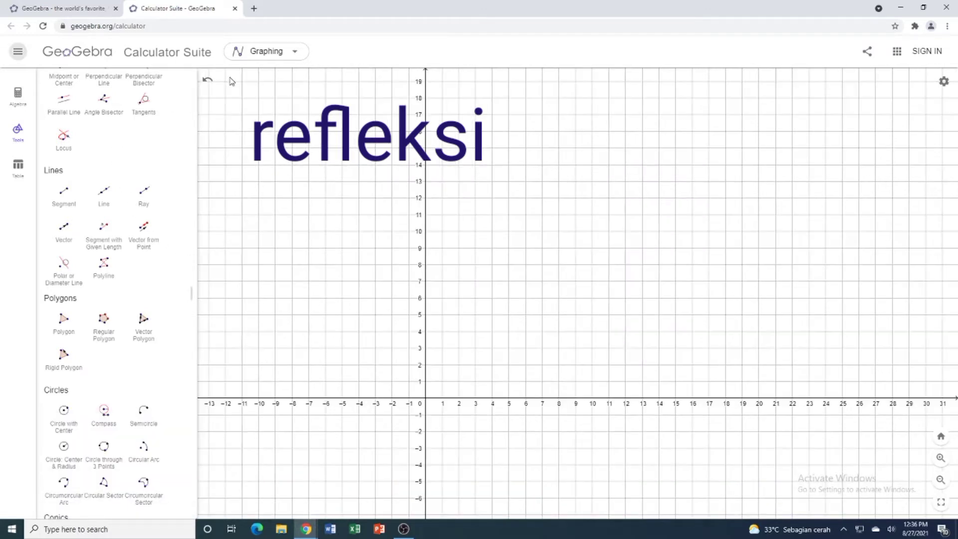
- Try to draw the polygon again from about (3, 5) to (8, 5), check the vertex settings, and discard the drawing
{"action": "left_click", "coordinate": [65, 321]}
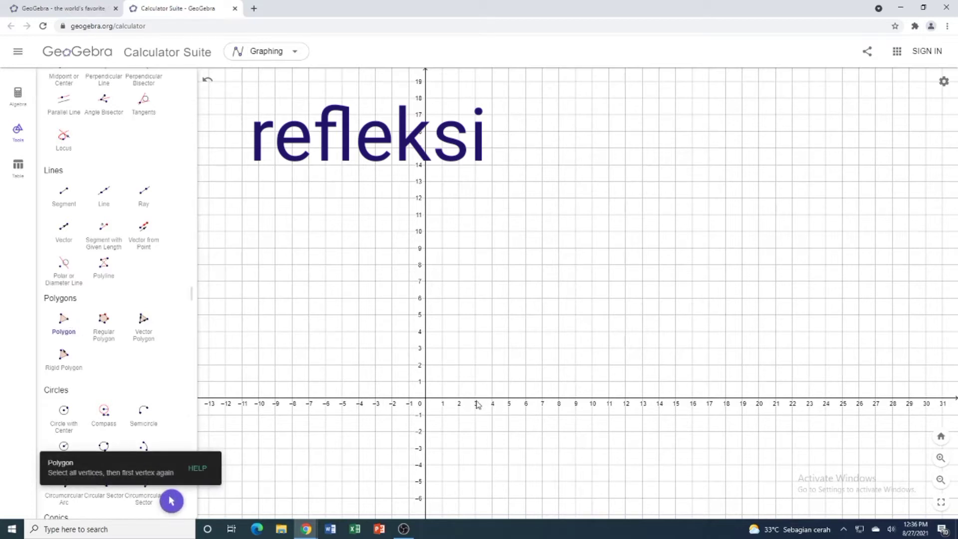
{"action": "left_click", "coordinate": [477, 314]}
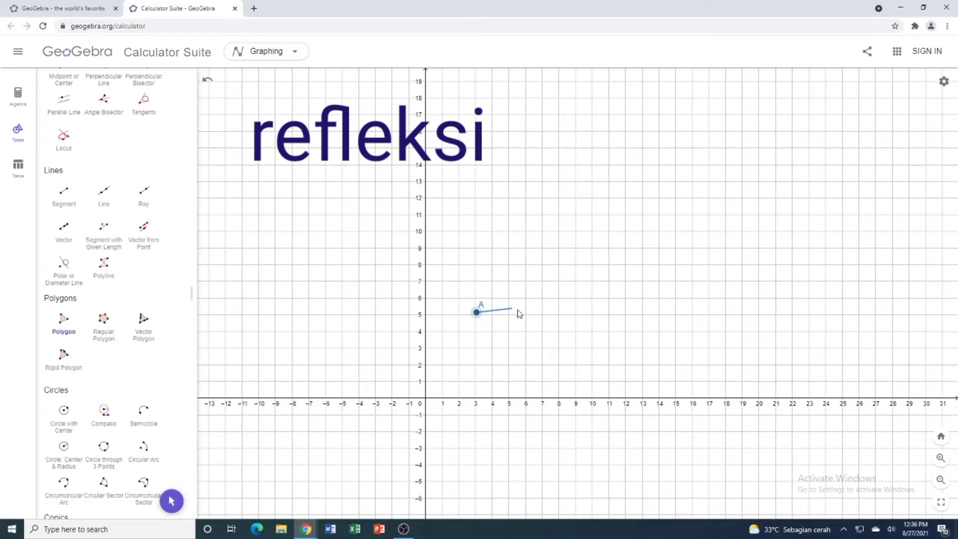
{"action": "left_click", "coordinate": [558, 313]}
{"action": "right_click", "coordinate": [559, 313]}
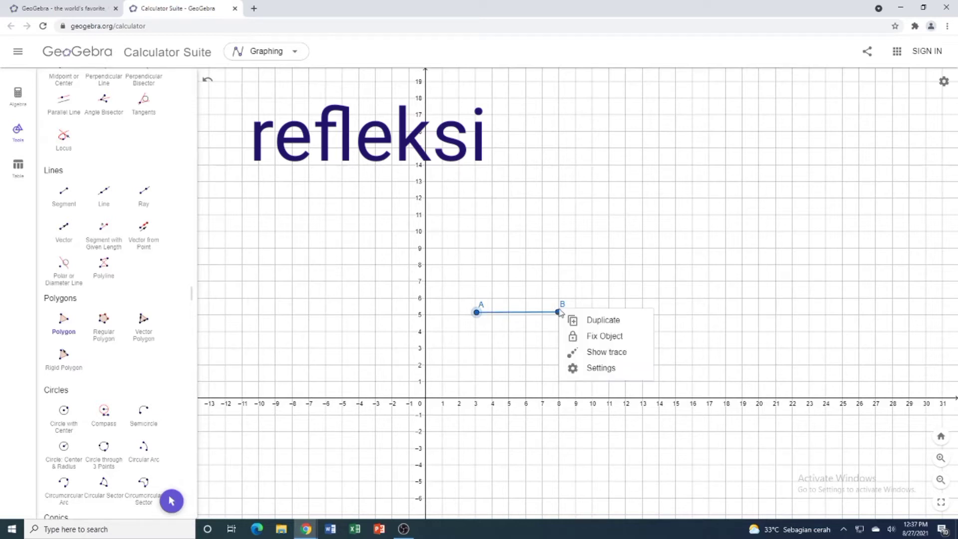
{"action": "left_click", "coordinate": [597, 368]}
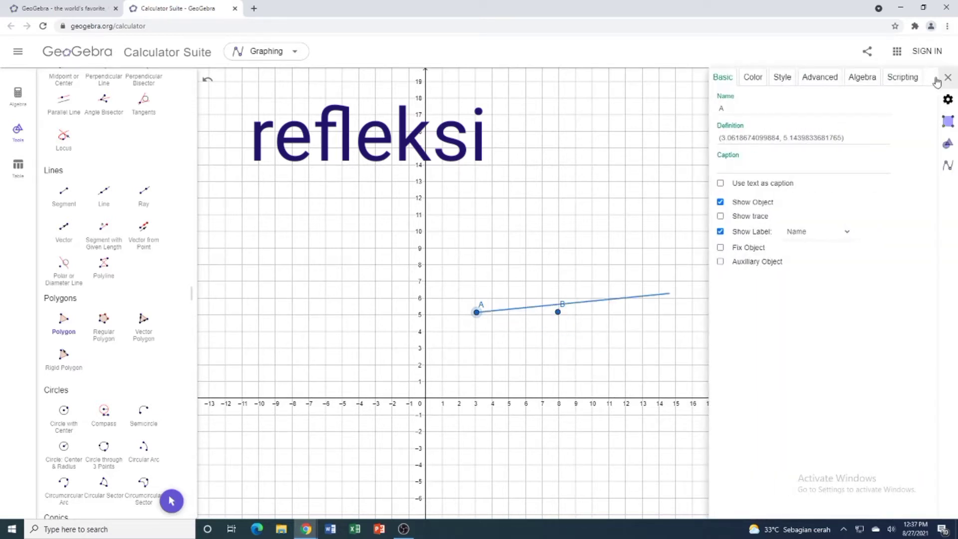
{"action": "left_click", "coordinate": [947, 79]}
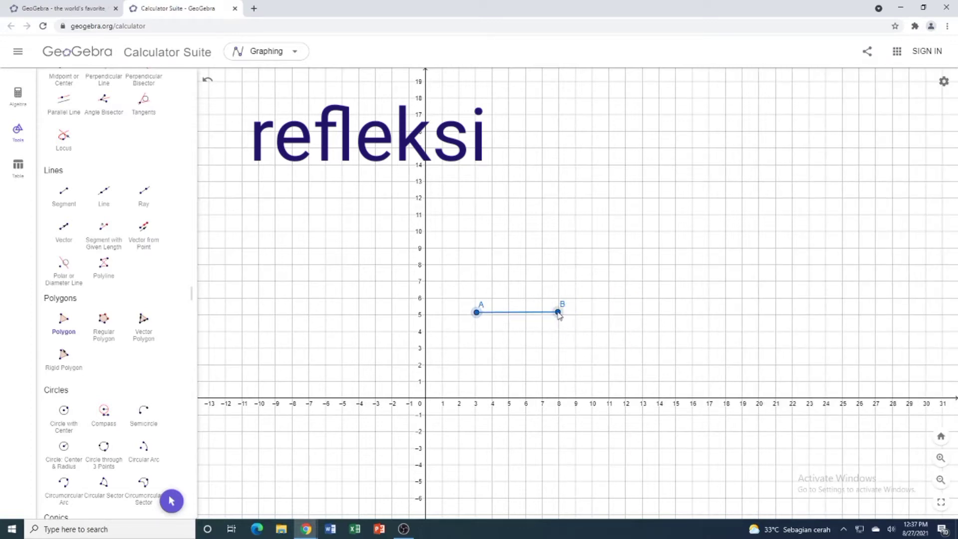
{"action": "right_click", "coordinate": [559, 314]}
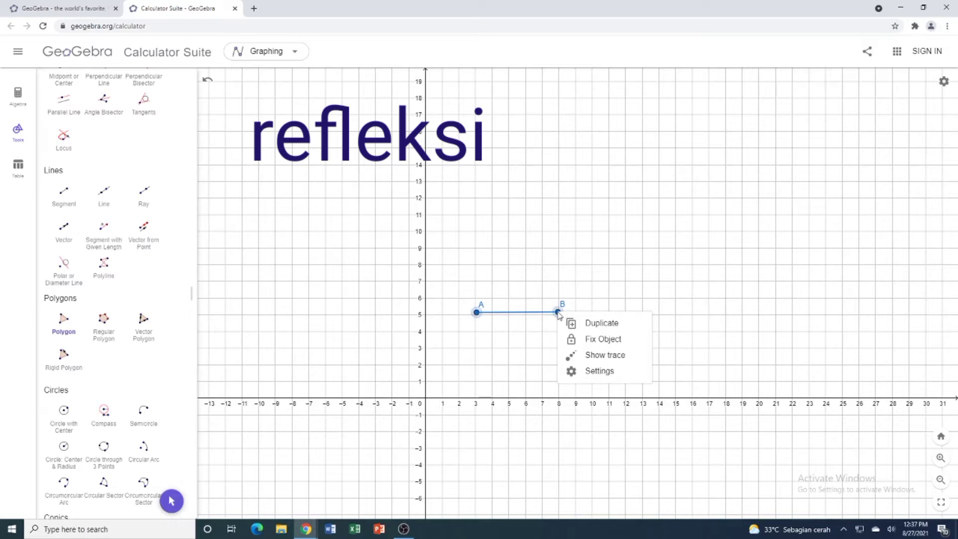
{"action": "left_click", "coordinate": [559, 314]}
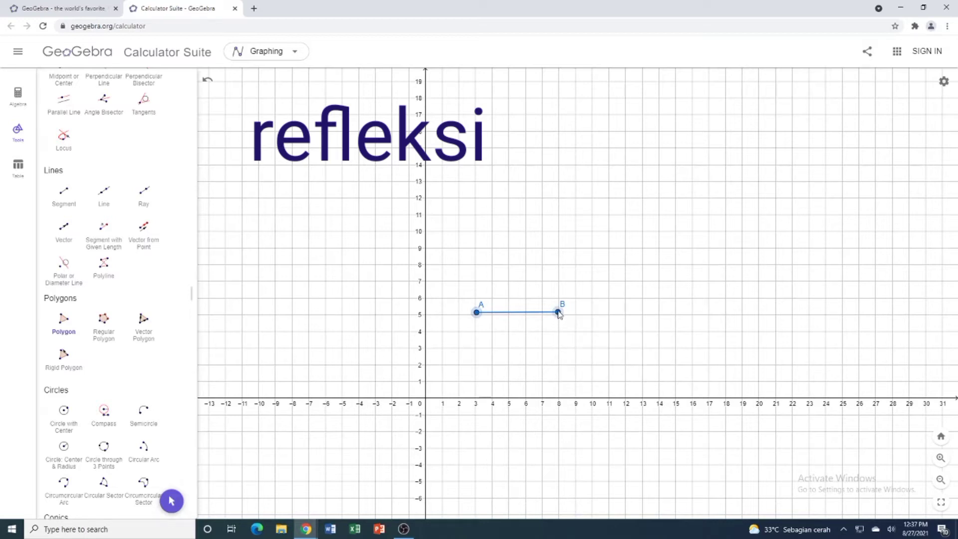
{"action": "key", "text": "Escape"}
{"action": "key", "text": "ctrl+z"}
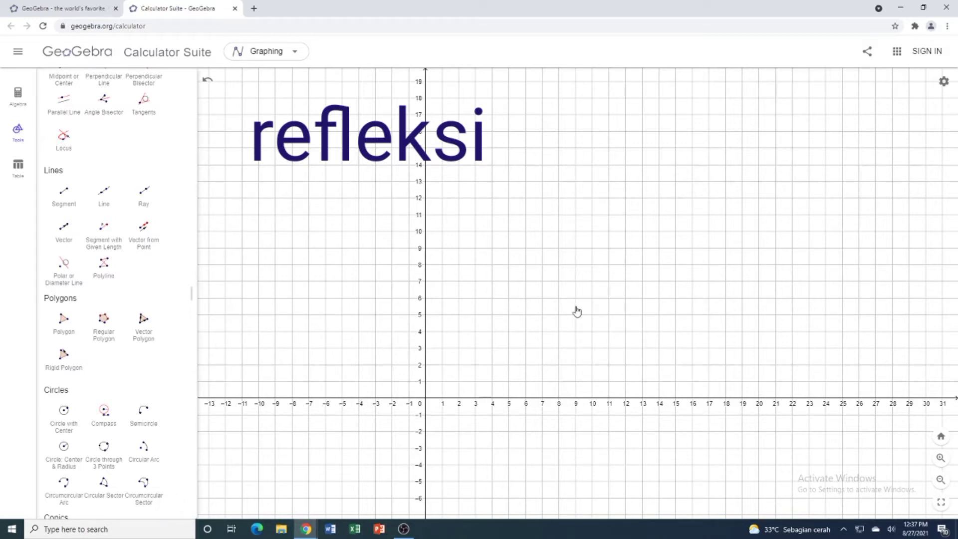
- Undo the recent view changes to return the graph to its earlier zoom and position
{"action": "scroll", "coordinate": [536, 344], "scroll_direction": "down", "scroll_amount": 2}
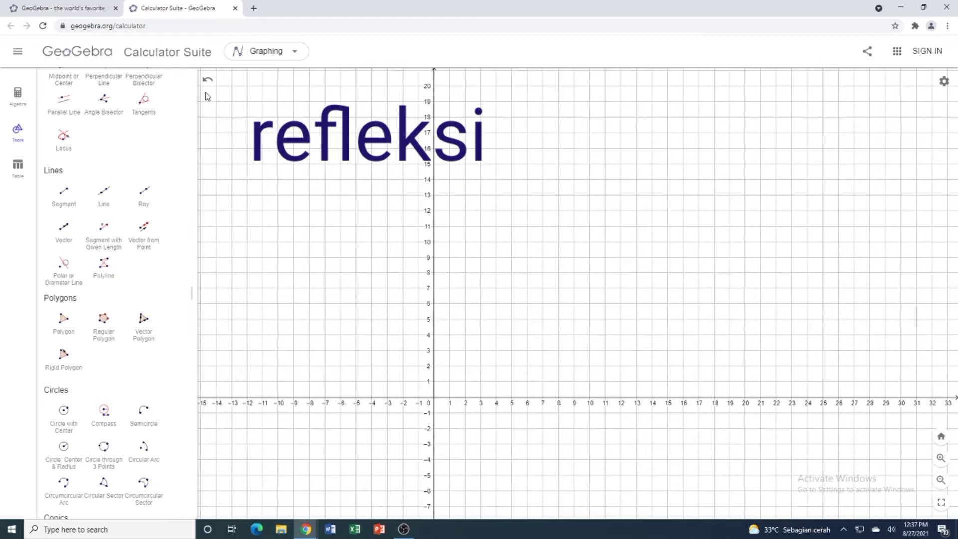
{"action": "left_click", "coordinate": [205, 82]}
{"action": "left_click", "coordinate": [205, 82]}
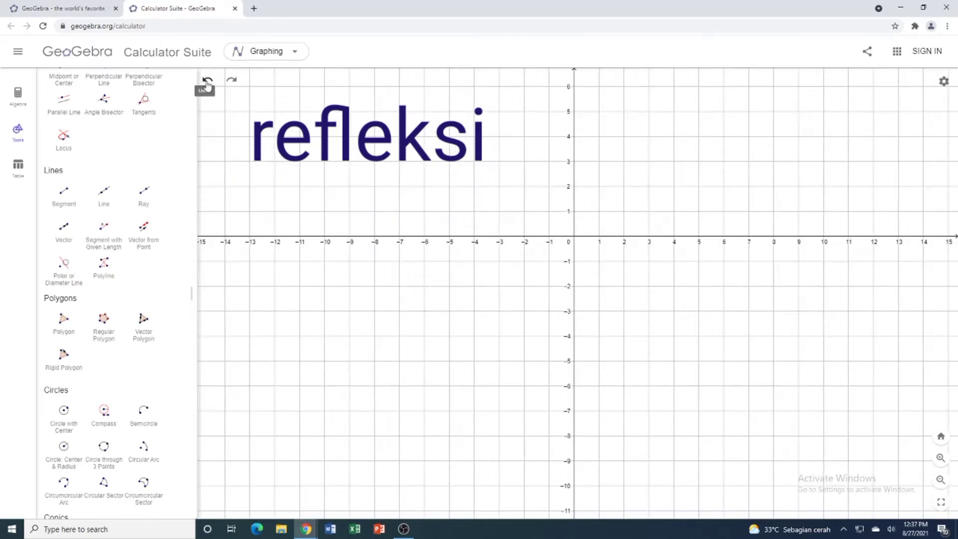
- Draw a rectangle with the Polygon tool using vertices (3, 5), (8, 5), (8, 2) and (3, 2), closed at the first vertex
{"action": "left_click", "coordinate": [232, 82]}
{"action": "left_click_drag", "start_coordinate": [748, 211], "coordinate": [566, 342]}
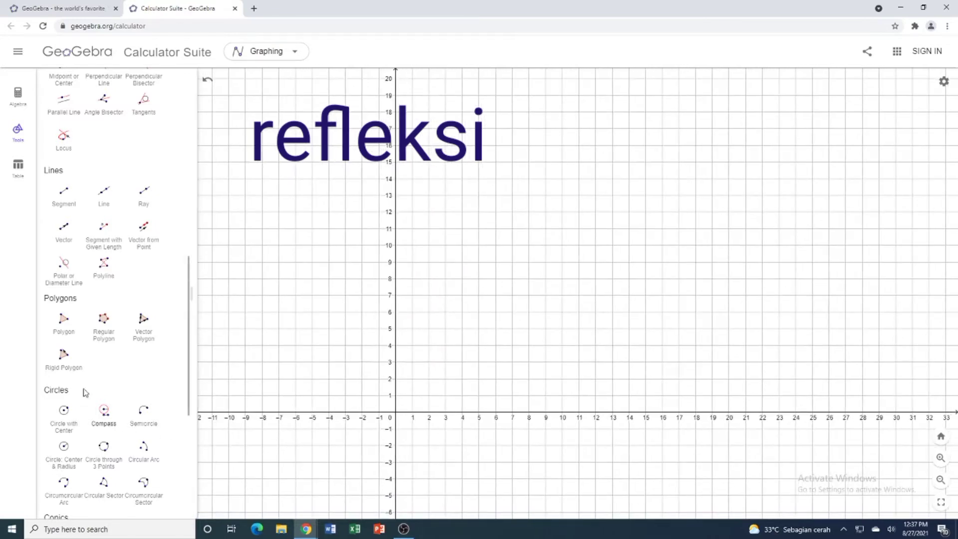
{"action": "left_click", "coordinate": [64, 325]}
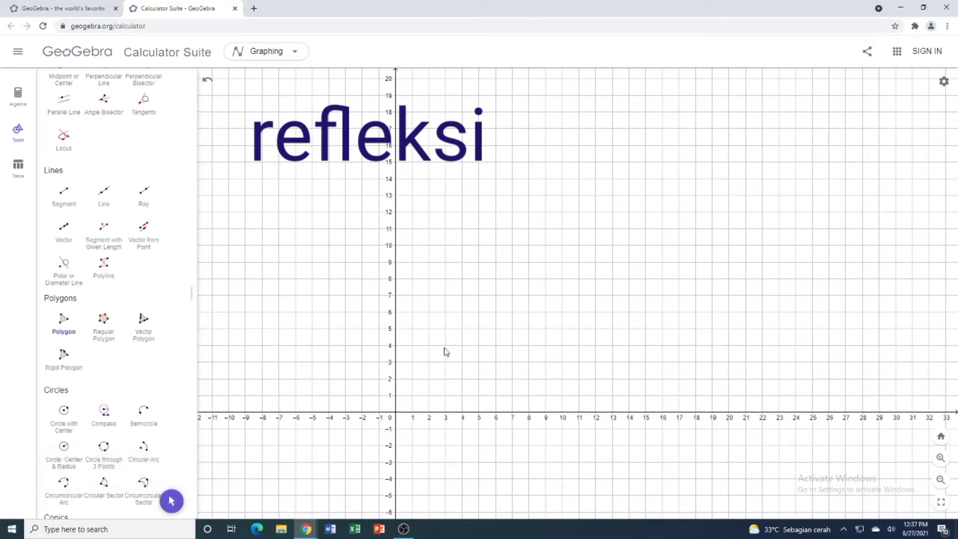
{"action": "left_click", "coordinate": [446, 329]}
{"action": "left_click", "coordinate": [529, 329]}
{"action": "left_click", "coordinate": [529, 379]}
{"action": "left_click", "coordinate": [445, 379]}
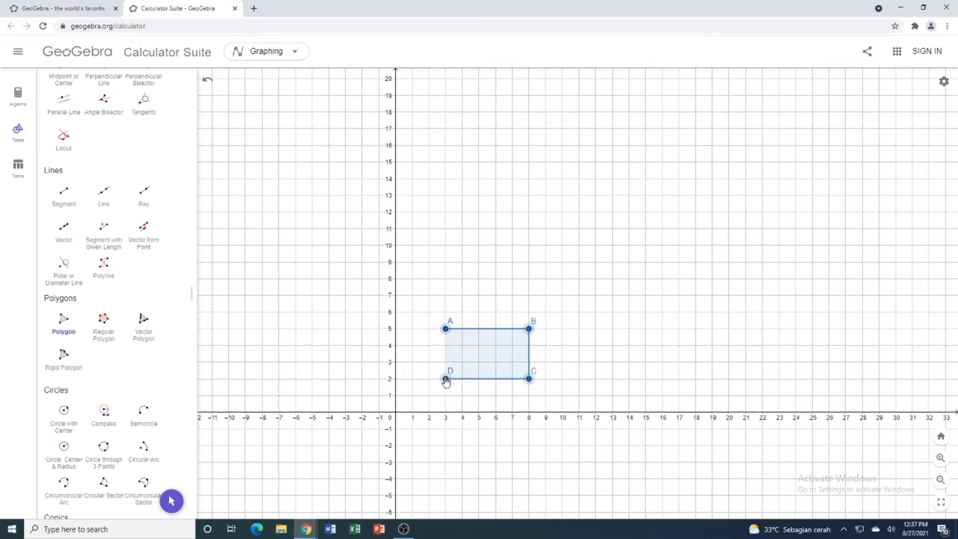
{"action": "left_click", "coordinate": [445, 329]}
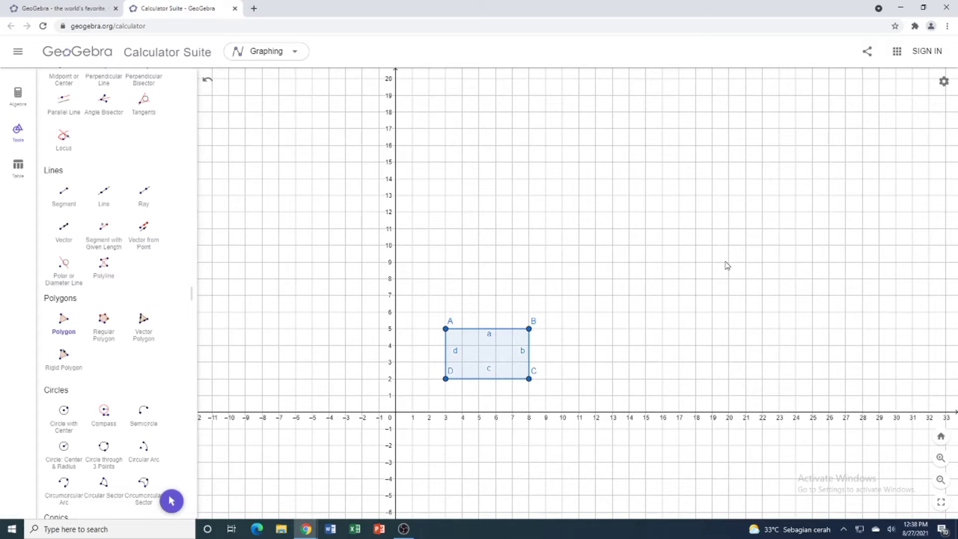
- Try to set vertex A's label to Name & Value and select vertex B with the Polygon tool still active
{"action": "right_click", "coordinate": [450, 325]}
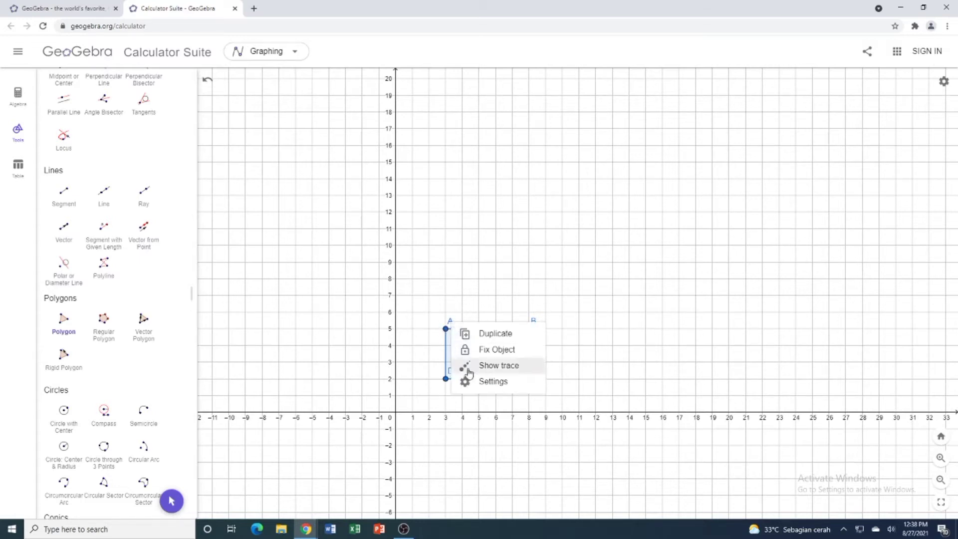
{"action": "left_click", "coordinate": [485, 381]}
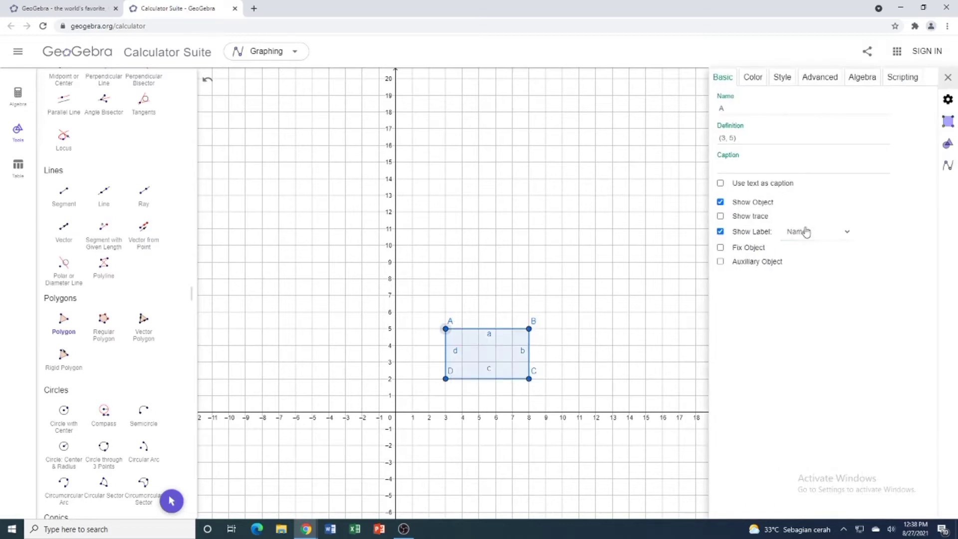
{"action": "left_click", "coordinate": [840, 240]}
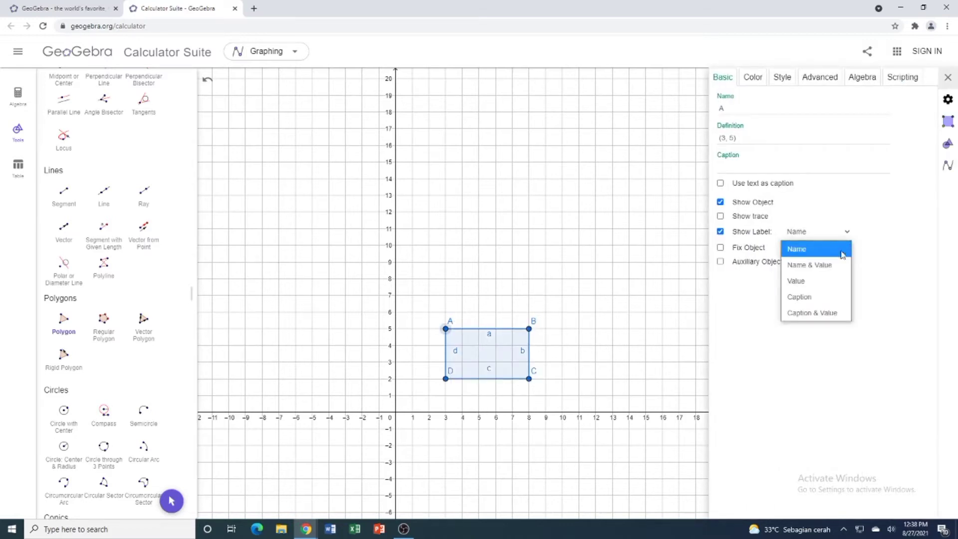
{"action": "left_click", "coordinate": [824, 264]}
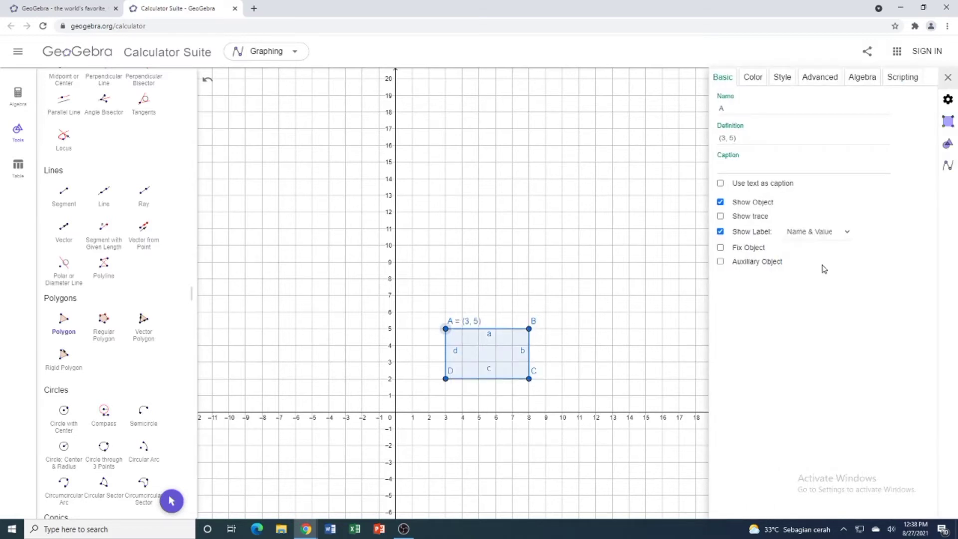
{"action": "left_click", "coordinate": [533, 325]}
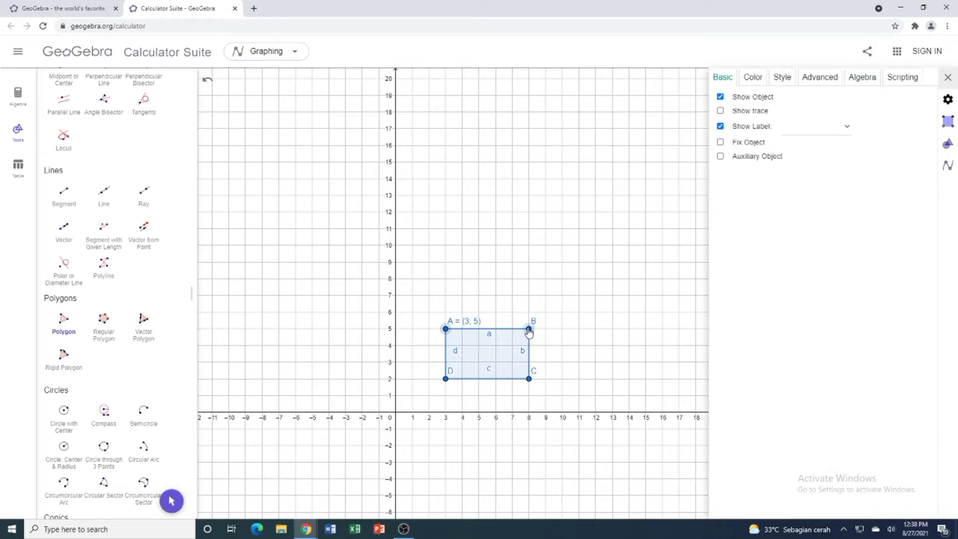
- Switch to the Move tool, set vertex B's label to Name & Value, and close the settings
{"action": "scroll", "coordinate": [94, 272], "scroll_direction": "up", "scroll_amount": 1}
{"action": "scroll", "coordinate": [93, 271], "scroll_direction": "up", "scroll_amount": 4}
{"action": "left_click", "coordinate": [171, 500]}
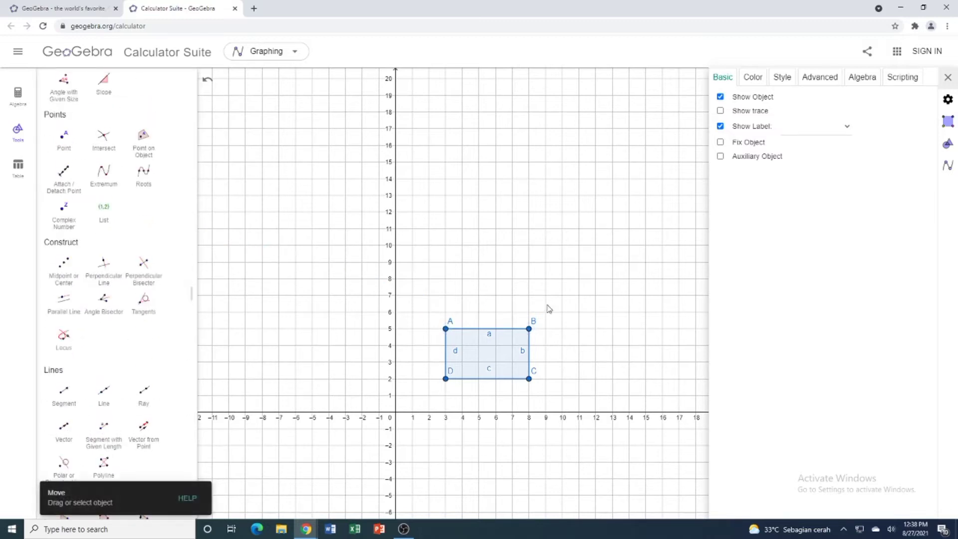
{"action": "left_click", "coordinate": [536, 322]}
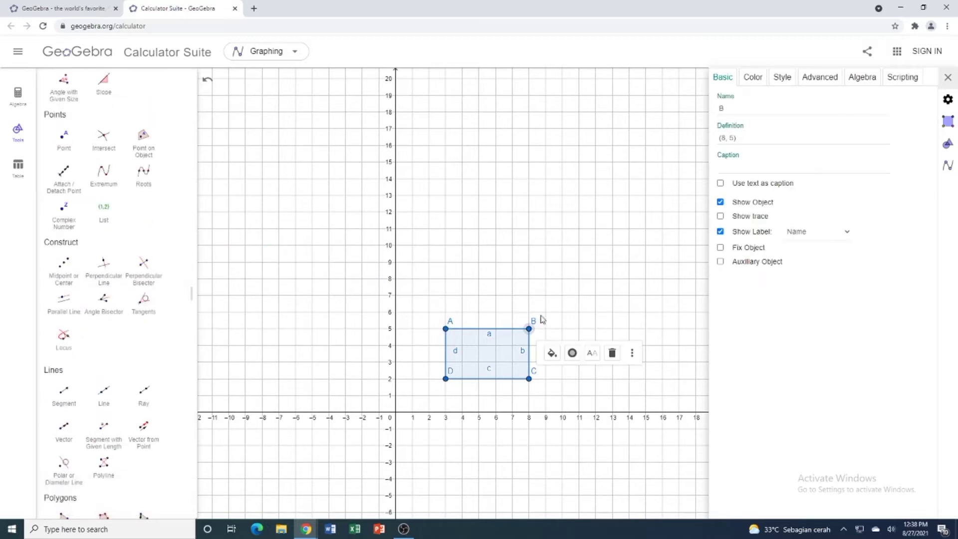
{"action": "left_click", "coordinate": [845, 231]}
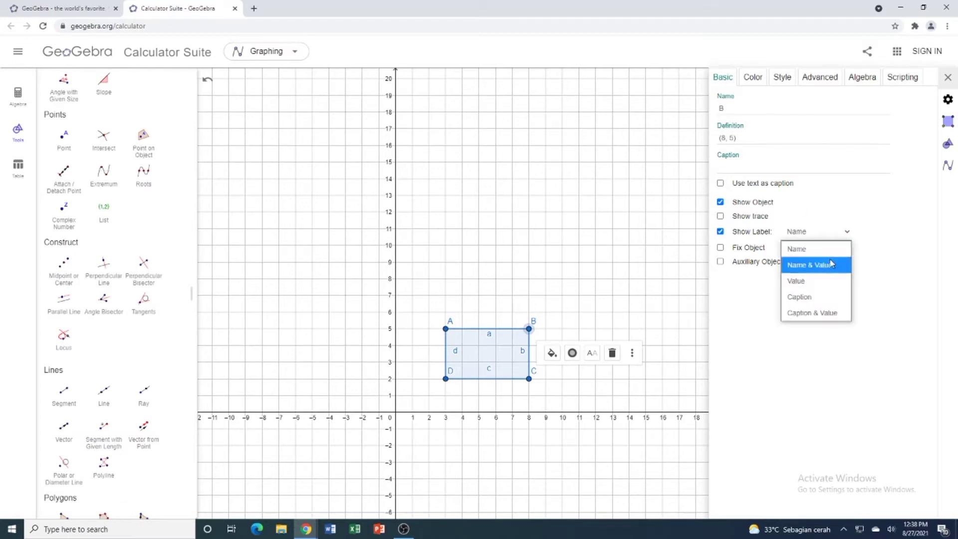
{"action": "left_click", "coordinate": [830, 264]}
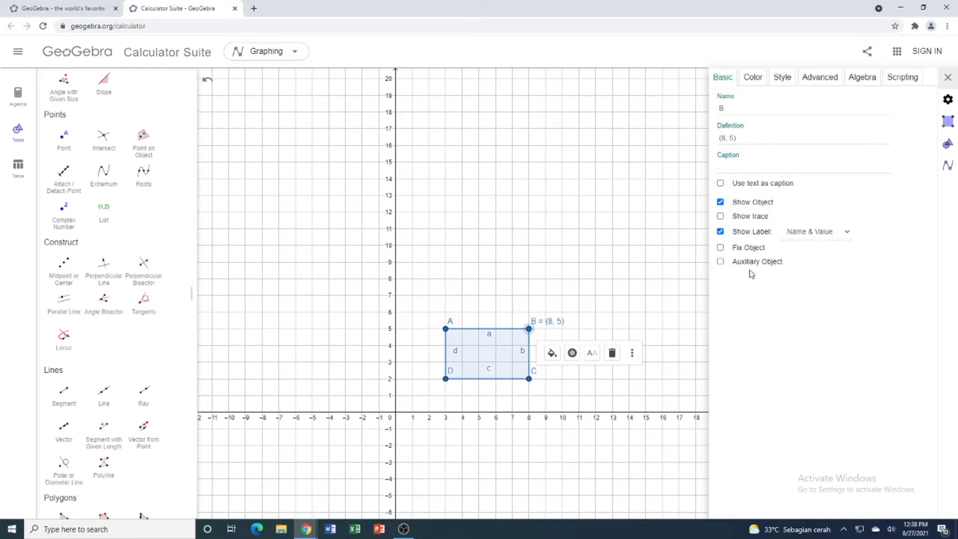
{"action": "left_click", "coordinate": [946, 78]}
- Set the label of the rectangle's vertex A to Name & Value
{"action": "left_click", "coordinate": [447, 328]}
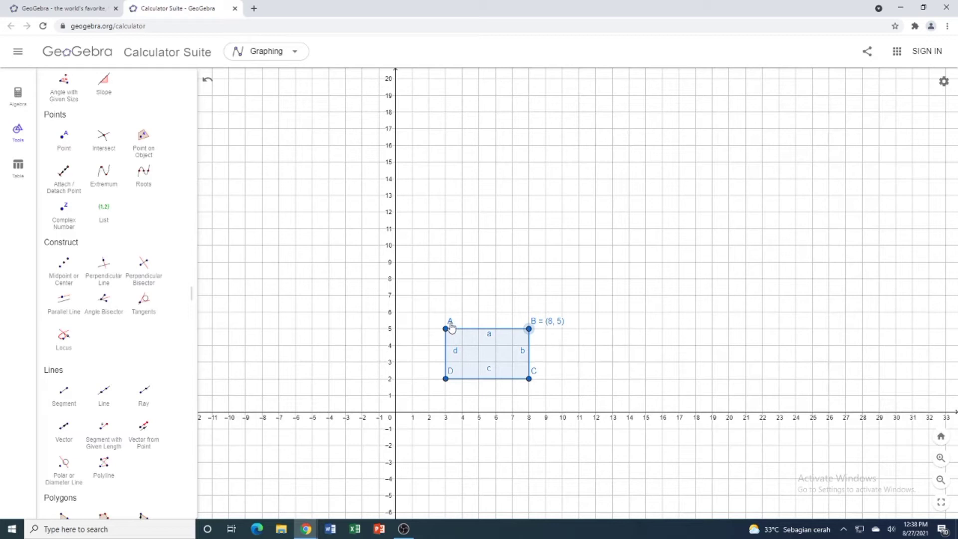
{"action": "left_click", "coordinate": [548, 355]}
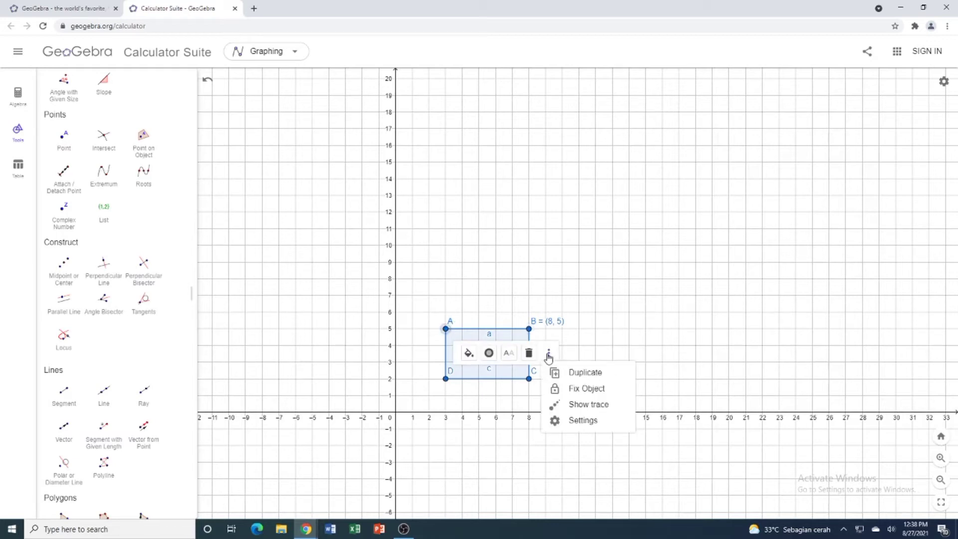
{"action": "left_click", "coordinate": [580, 419]}
{"action": "left_click", "coordinate": [809, 232]}
{"action": "left_click", "coordinate": [814, 267]}
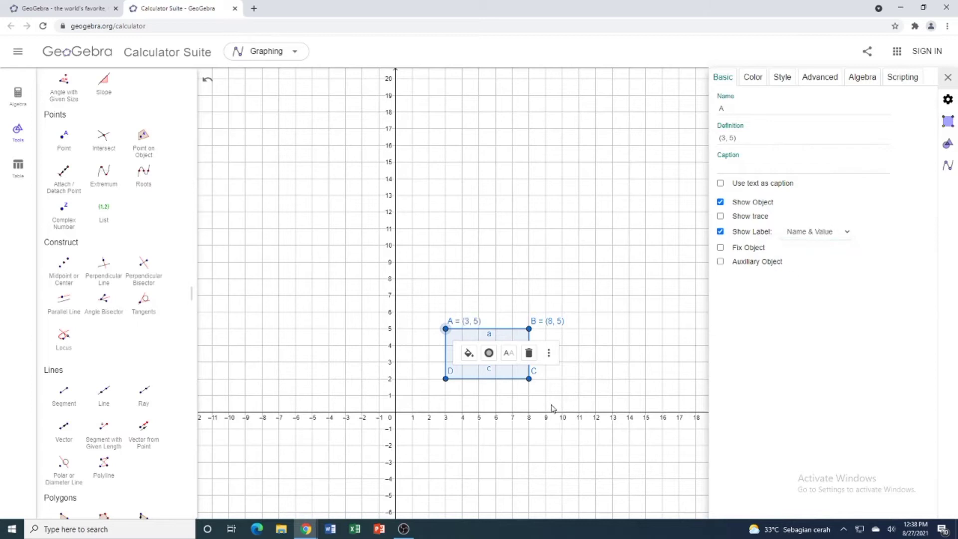
- Set the labels of vertices C and D to Name & Value as well
{"action": "left_click", "coordinate": [528, 378]}
{"action": "left_click", "coordinate": [846, 233]}
{"action": "left_click", "coordinate": [817, 265]}
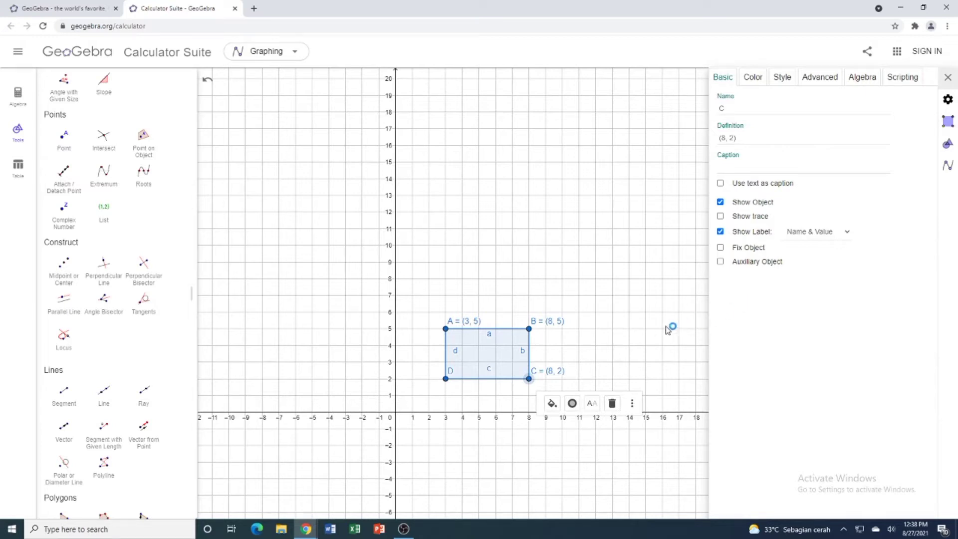
{"action": "left_click", "coordinate": [446, 380]}
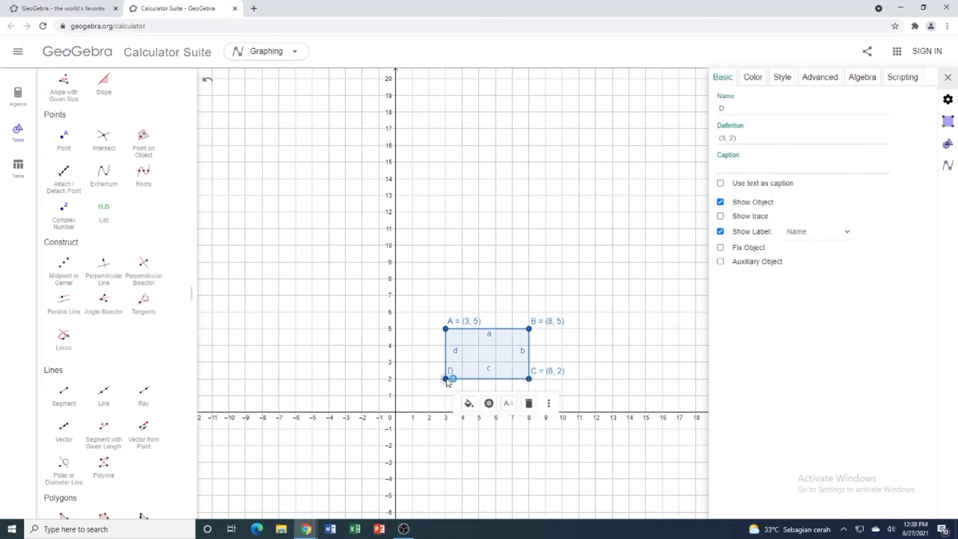
{"action": "left_click", "coordinate": [843, 238]}
{"action": "left_click", "coordinate": [836, 262]}
- Try toggling the display of the y-axis numbers in the graph settings, and close the settings
{"action": "left_click", "coordinate": [663, 327]}
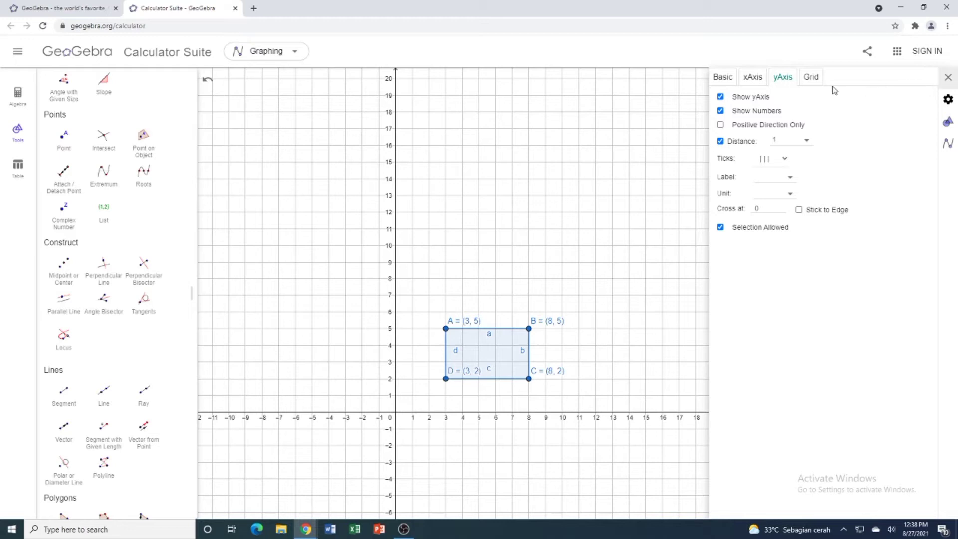
{"action": "left_click", "coordinate": [720, 111]}
{"action": "left_click", "coordinate": [721, 111]}
{"action": "left_click", "coordinate": [720, 111]}
{"action": "left_click", "coordinate": [947, 78]}
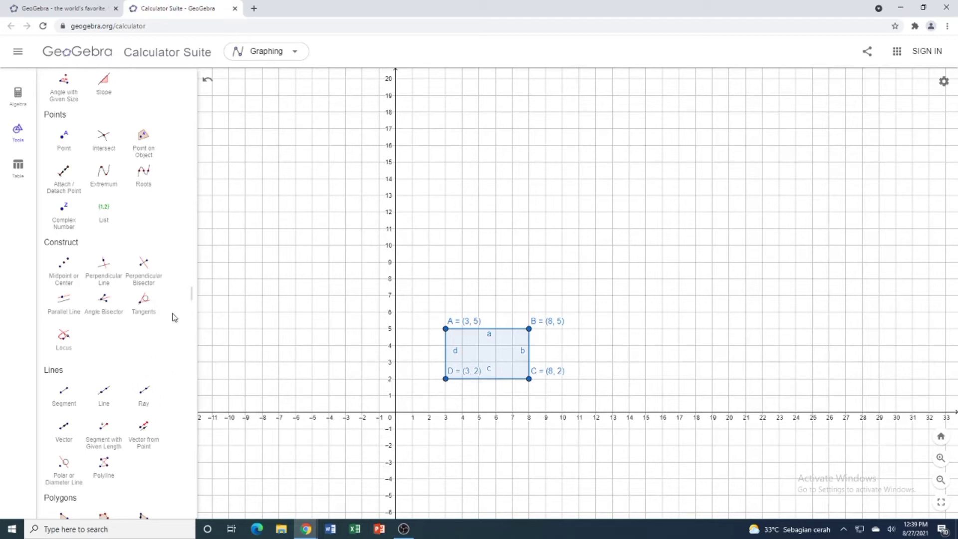
- Add the line x = 0 to the graph as a new algebra expression
{"action": "left_click", "coordinate": [18, 95]}
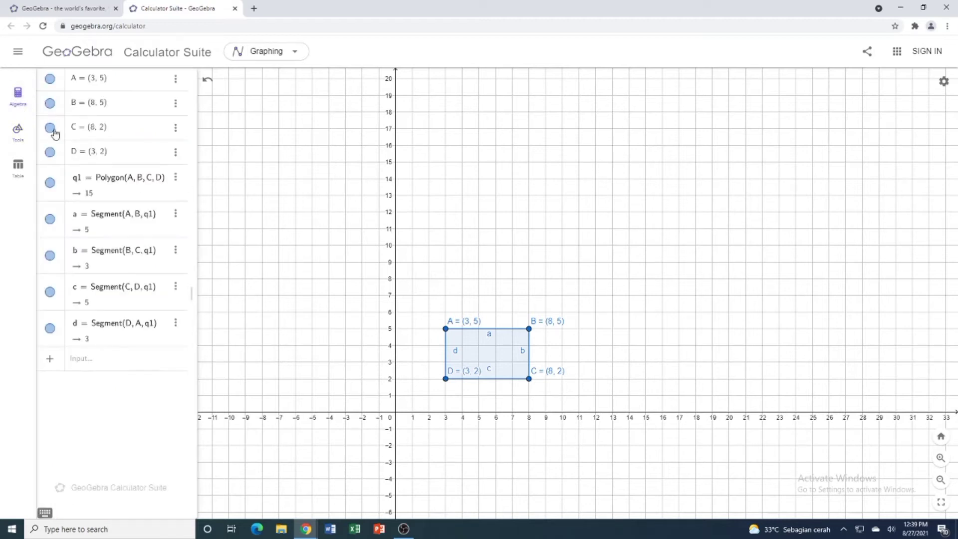
{"action": "left_click", "coordinate": [95, 360]}
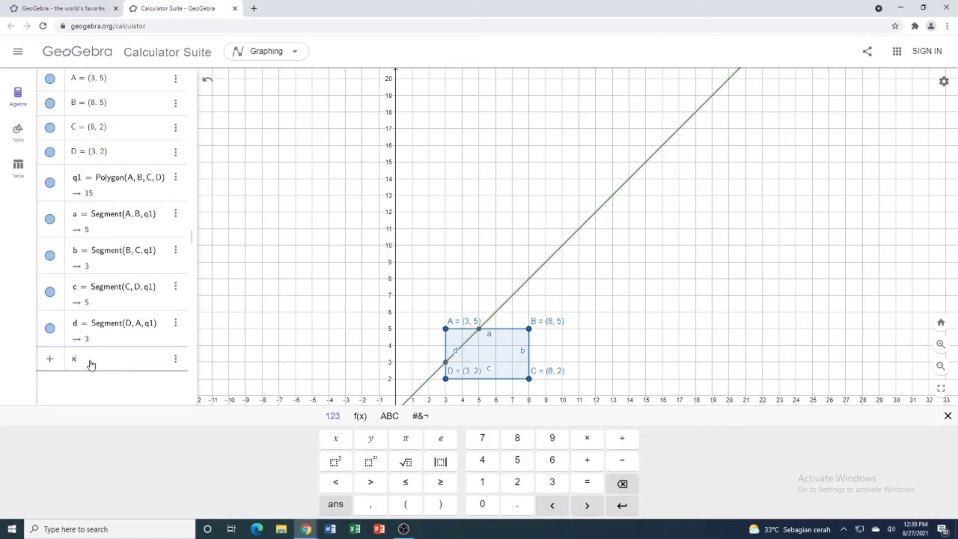
{"action": "type", "text": "="}
{"action": "key", "text": "BackSpace"}
{"action": "type", "text": "= 0"}
{"action": "key", "text": "Return"}
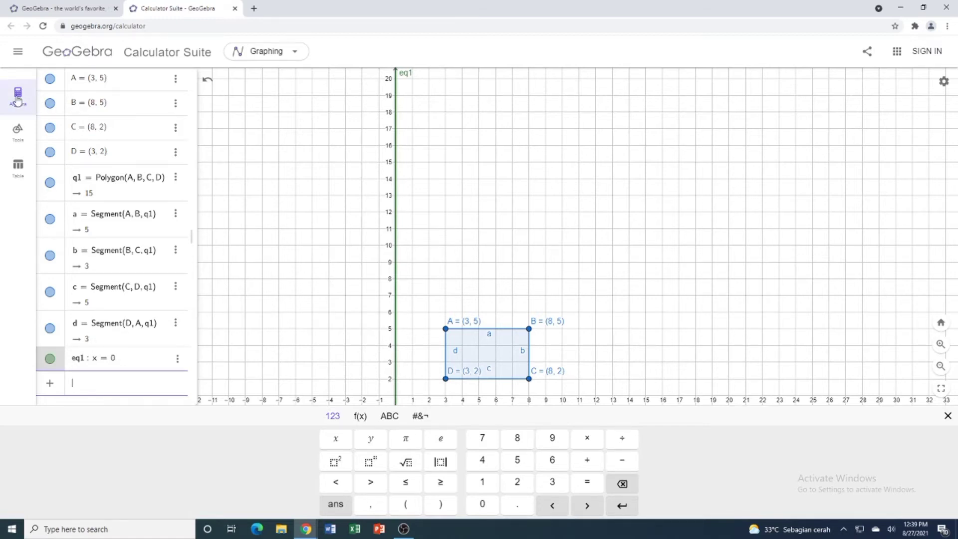
- Reflect the rectangle ABCD about the line x = 0 with the Reflect about Line tool
{"action": "left_click", "coordinate": [18, 131]}
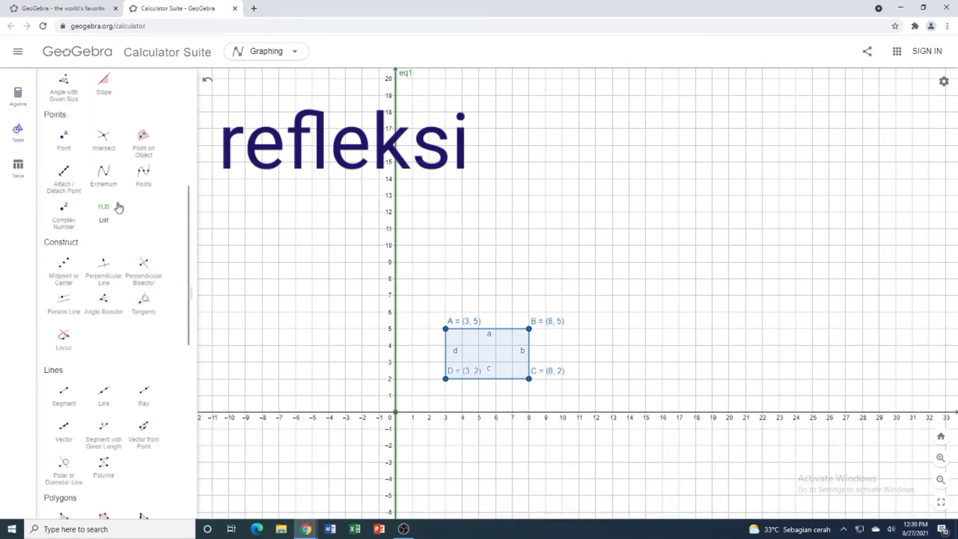
{"action": "scroll", "coordinate": [150, 310], "scroll_direction": "up", "scroll_amount": 7}
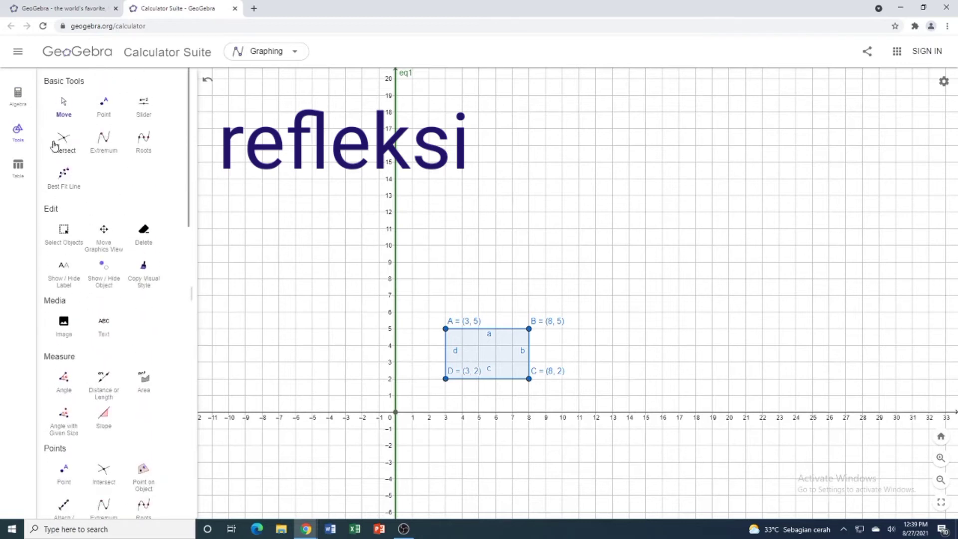
{"action": "left_click", "coordinate": [65, 104]}
{"action": "left_click_drag", "start_coordinate": [314, 325], "coordinate": [405, 329]}
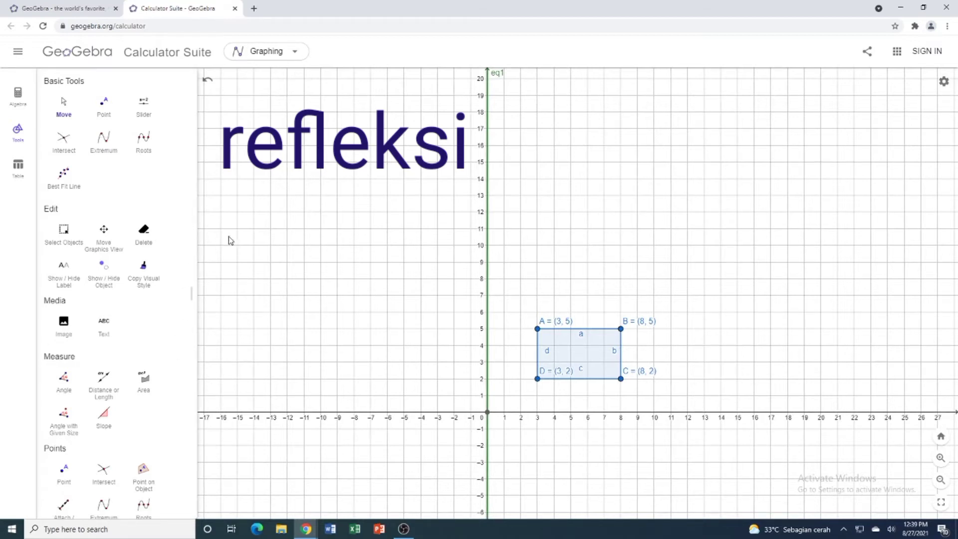
{"action": "scroll", "coordinate": [175, 327], "scroll_direction": "down", "scroll_amount": 10}
{"action": "scroll", "coordinate": [165, 333], "scroll_direction": "down", "scroll_amount": 7}
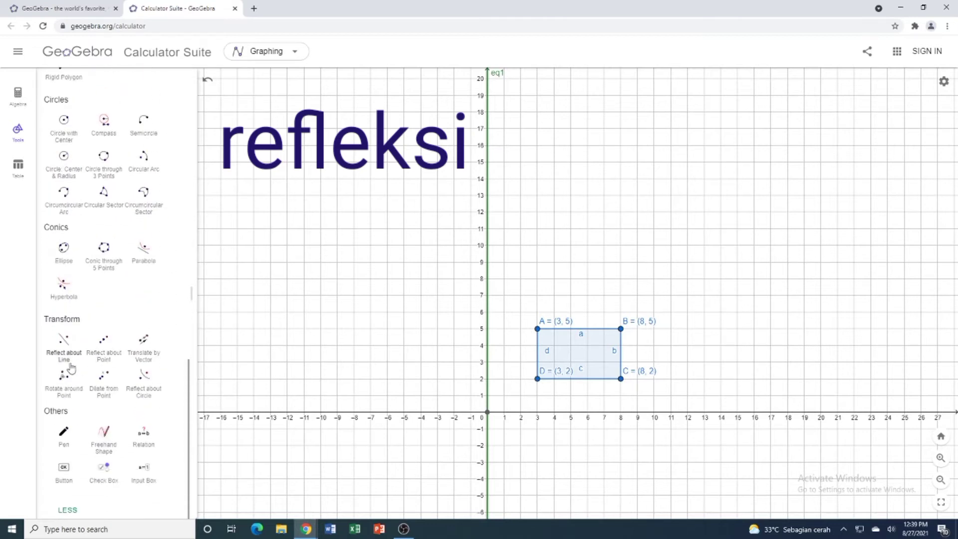
{"action": "left_click", "coordinate": [57, 347]}
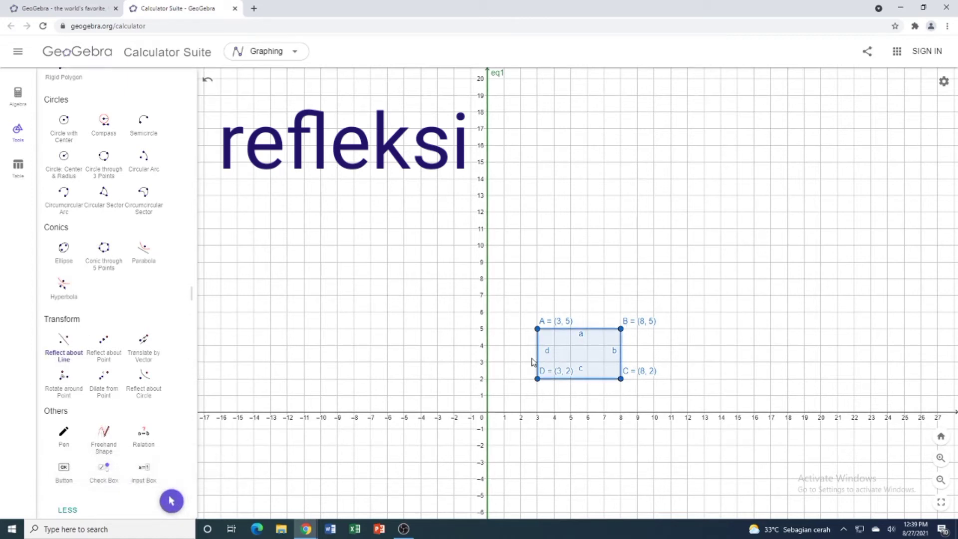
{"action": "left_click", "coordinate": [488, 361]}
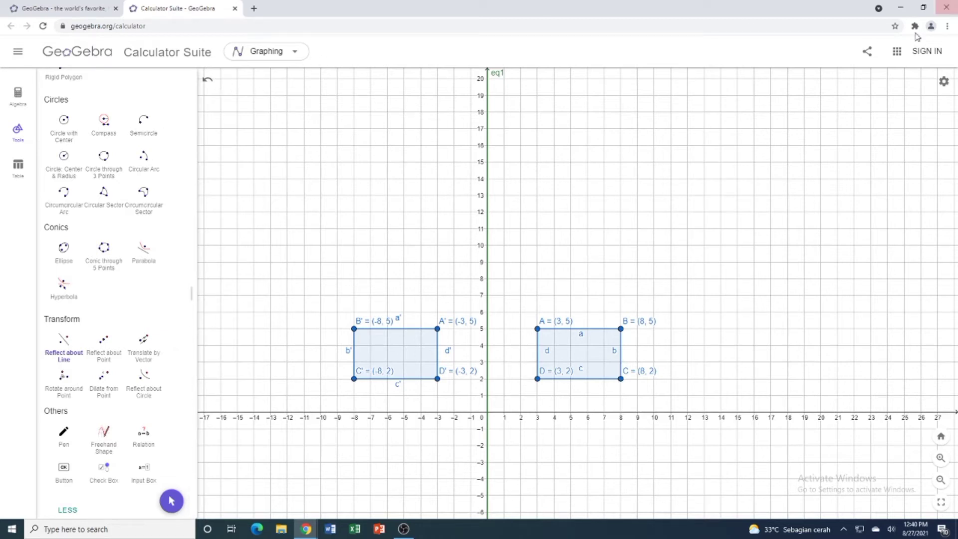
- Examine the graph's display options and its y-axis settings, and close them
{"action": "left_click", "coordinate": [943, 82]}
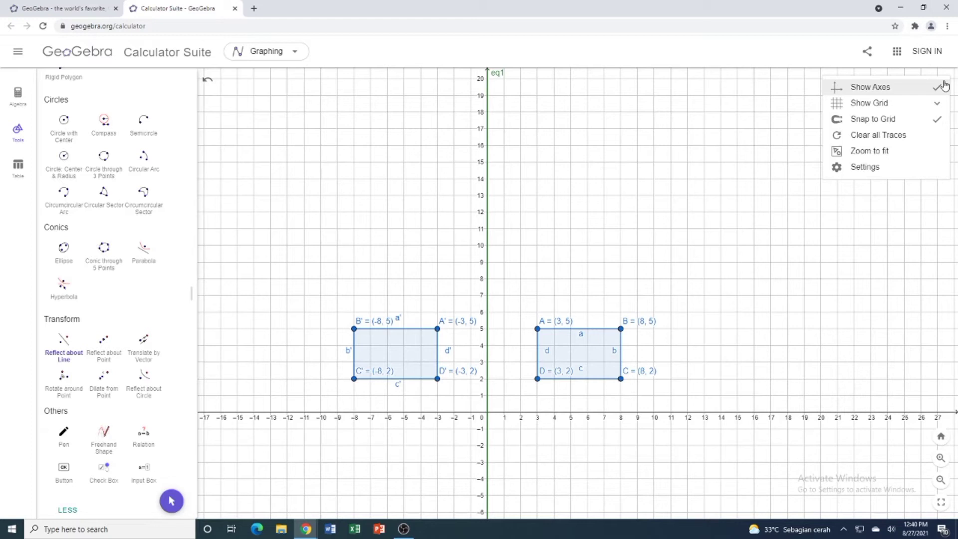
{"action": "left_click", "coordinate": [904, 138]}
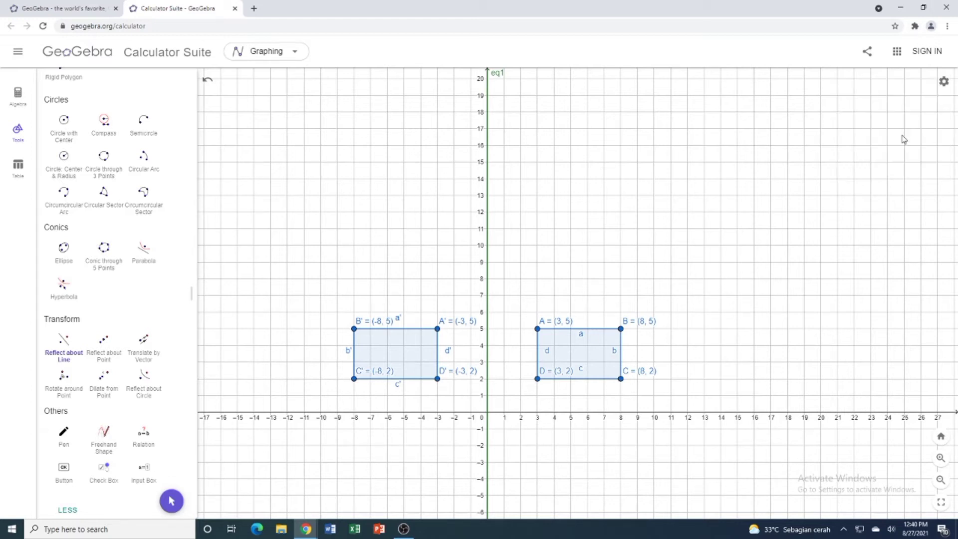
{"action": "left_click", "coordinate": [942, 81]}
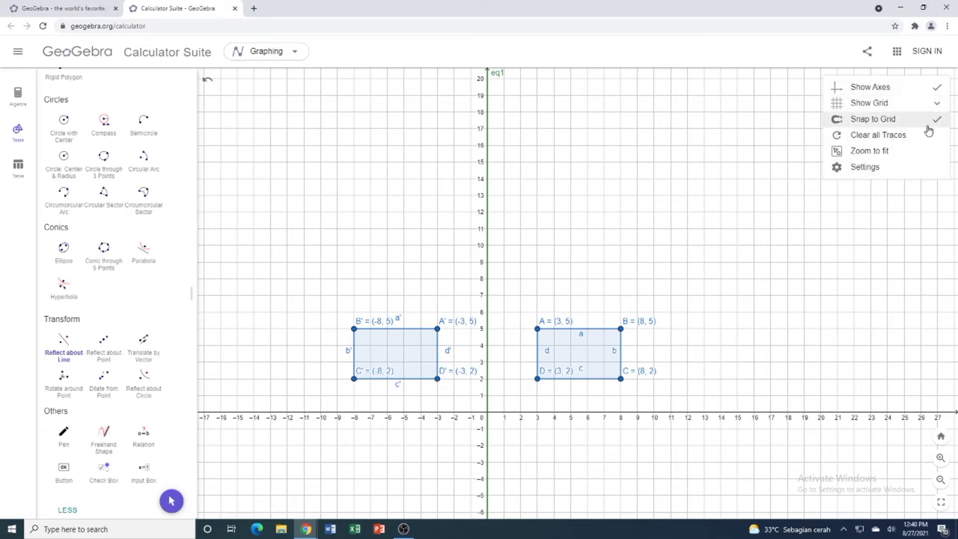
{"action": "left_click", "coordinate": [877, 167]}
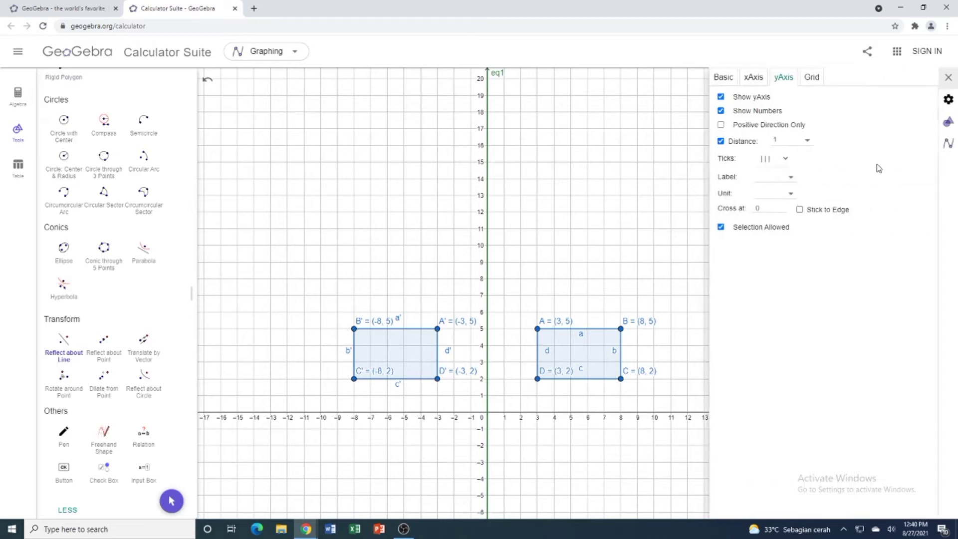
{"action": "left_click", "coordinate": [947, 77]}
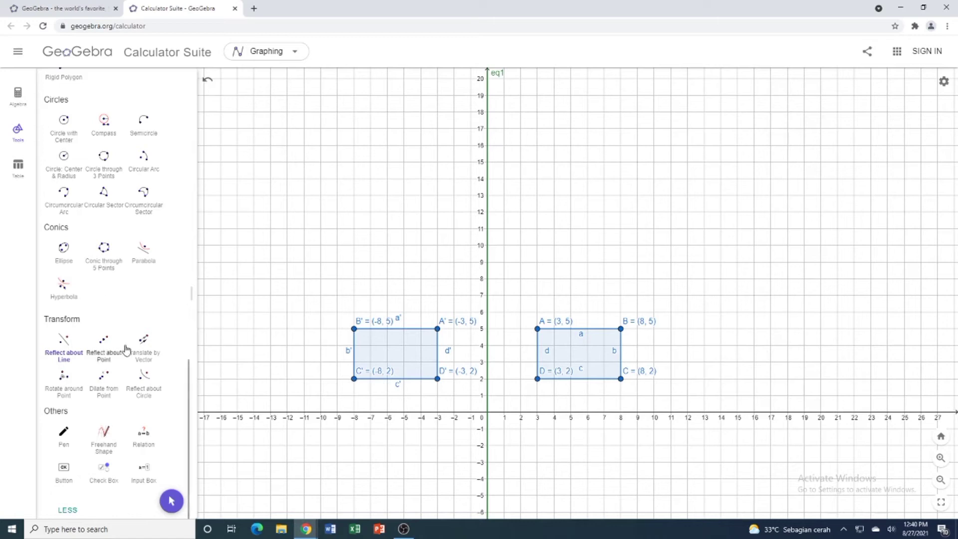
{"action": "scroll", "coordinate": [115, 424], "scroll_direction": "up", "scroll_amount": 20}
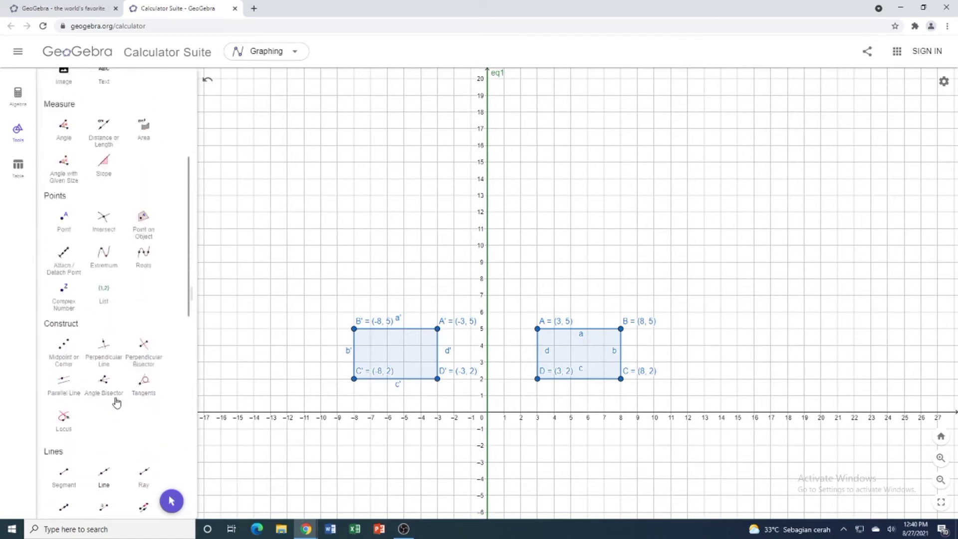
{"action": "scroll", "coordinate": [118, 398], "scroll_direction": "up", "scroll_amount": 1}
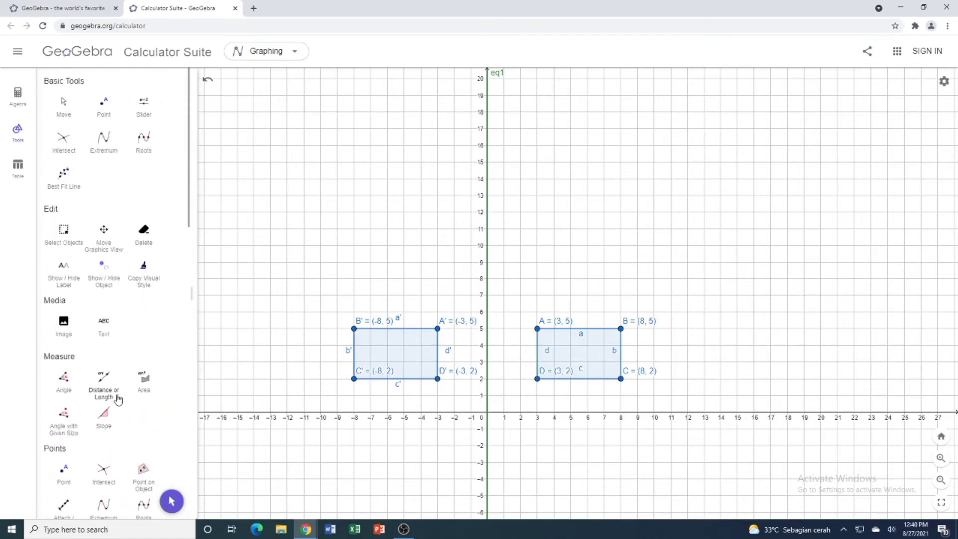
{"action": "scroll", "coordinate": [118, 397], "scroll_direction": "down", "scroll_amount": 20}
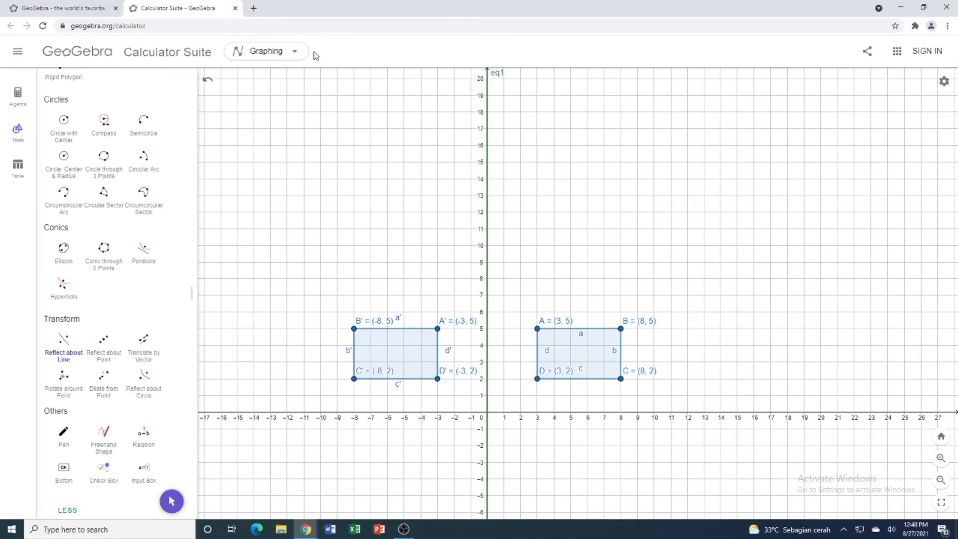
{"action": "left_click", "coordinate": [295, 53]}
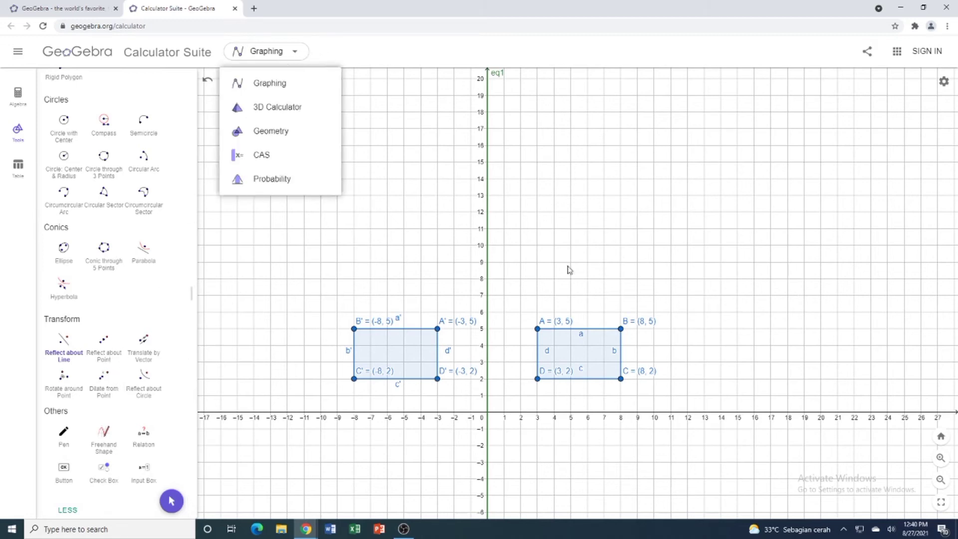
{"action": "left_click", "coordinate": [698, 233]}
{"action": "left_click", "coordinate": [697, 232]}
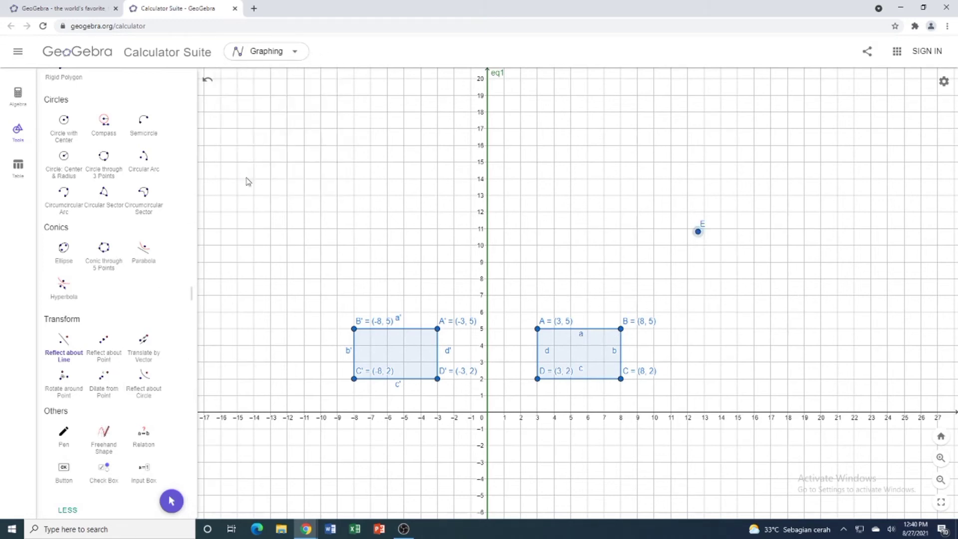
- Try to delete the reflected rectangle and the original rectangle, keeping their corner points
{"action": "scroll", "coordinate": [125, 174], "scroll_direction": "up", "scroll_amount": 6}
{"action": "scroll", "coordinate": [124, 170], "scroll_direction": "up", "scroll_amount": 6}
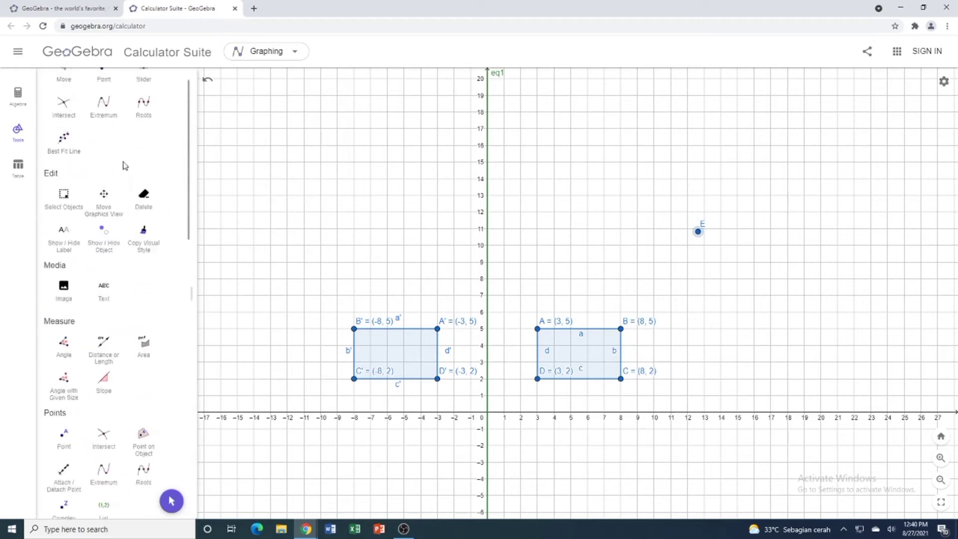
{"action": "left_click", "coordinate": [63, 104]}
{"action": "left_click", "coordinate": [410, 372]}
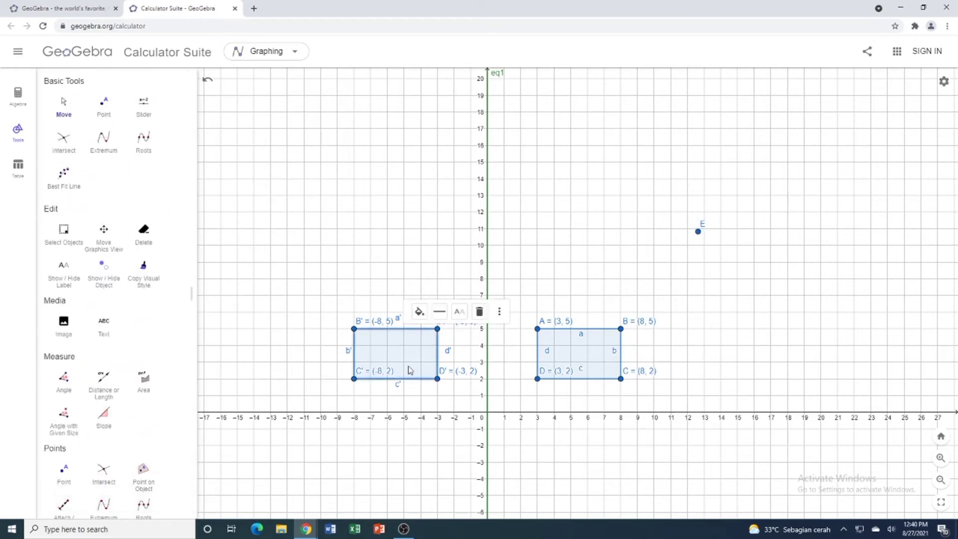
{"action": "key", "text": "Delete"}
{"action": "left_click", "coordinate": [548, 352]}
{"action": "key", "text": "Delete"}
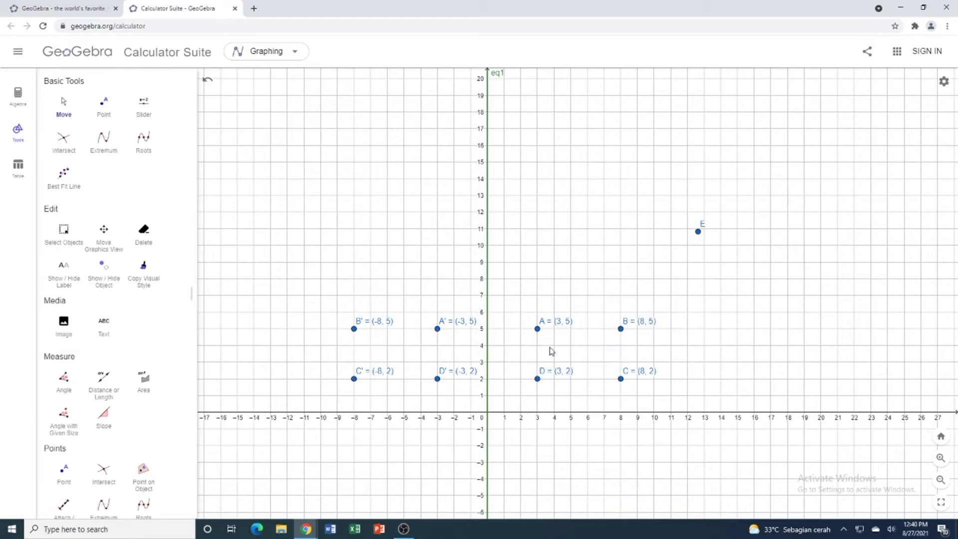
- Undo the whole reflection construction until the graph is empty, and reposition the view around the origin
{"action": "left_click_drag", "start_coordinate": [350, 288], "coordinate": [329, 274]}
{"action": "left_click", "coordinate": [207, 84]}
{"action": "left_click", "coordinate": [207, 85]}
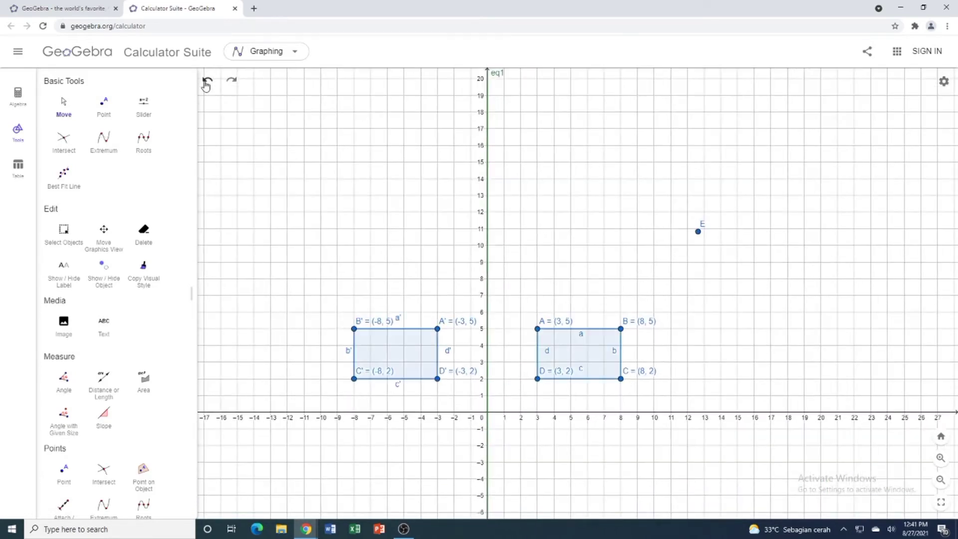
{"action": "left_click", "coordinate": [206, 85]}
{"action": "left_click", "coordinate": [207, 85]}
{"action": "left_click", "coordinate": [207, 84]}
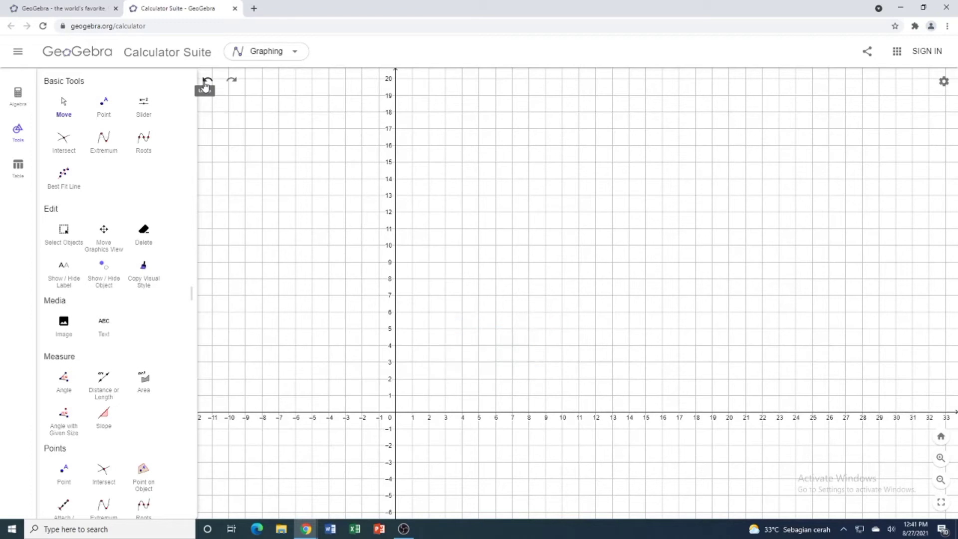
{"action": "left_click", "coordinate": [207, 84]}
{"action": "scroll", "coordinate": [459, 344], "scroll_direction": "down", "scroll_amount": 2}
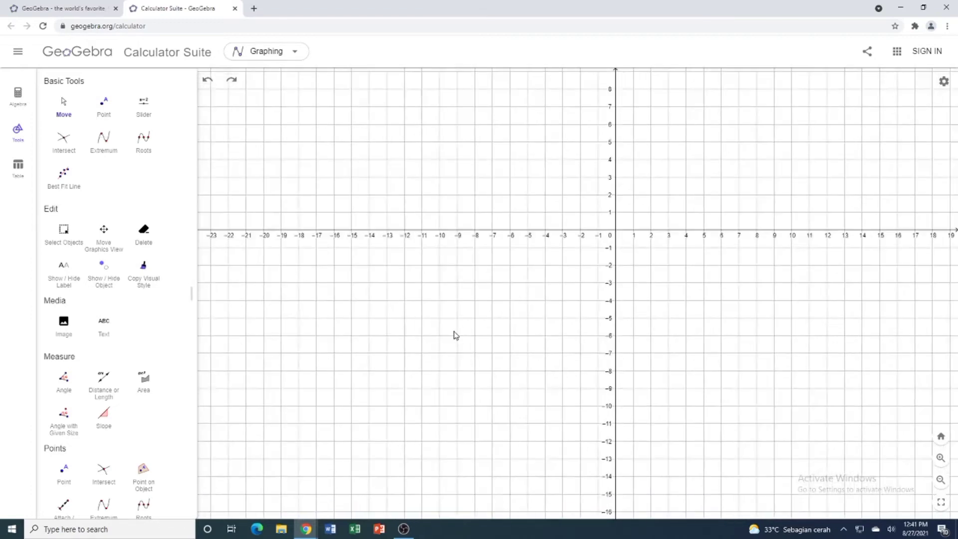
{"action": "left_click_drag", "start_coordinate": [630, 180], "coordinate": [577, 272]}
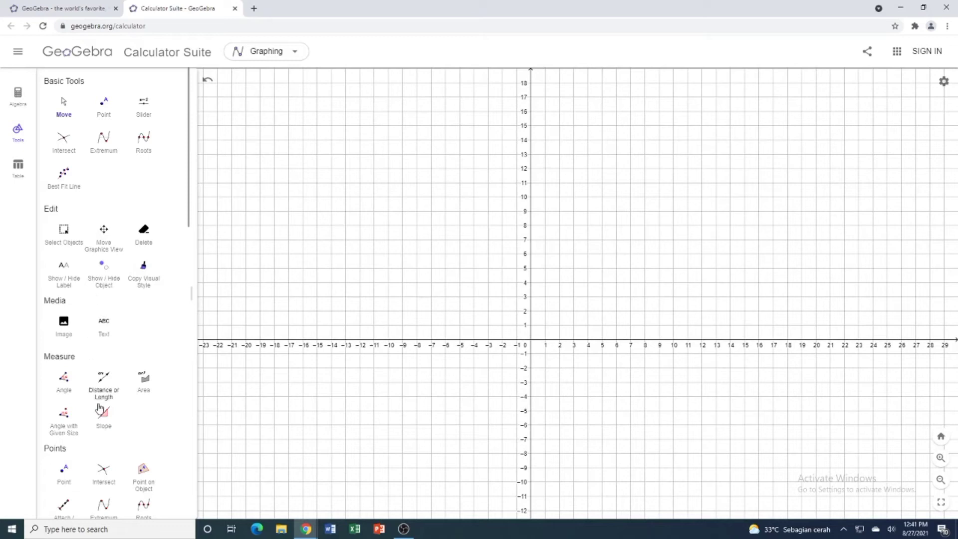
- Draw a right triangle with vertices at (2, 3), (7, 3) and (7, 5) using the Polygon tool
{"action": "scroll", "coordinate": [83, 439], "scroll_direction": "down", "scroll_amount": 4}
{"action": "scroll", "coordinate": [81, 434], "scroll_direction": "down", "scroll_amount": 7}
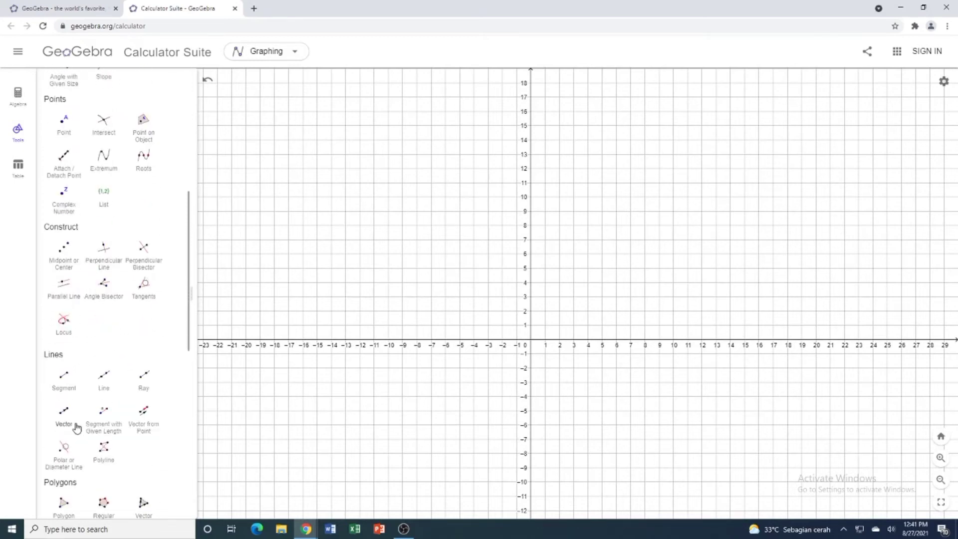
{"action": "left_click", "coordinate": [63, 304]}
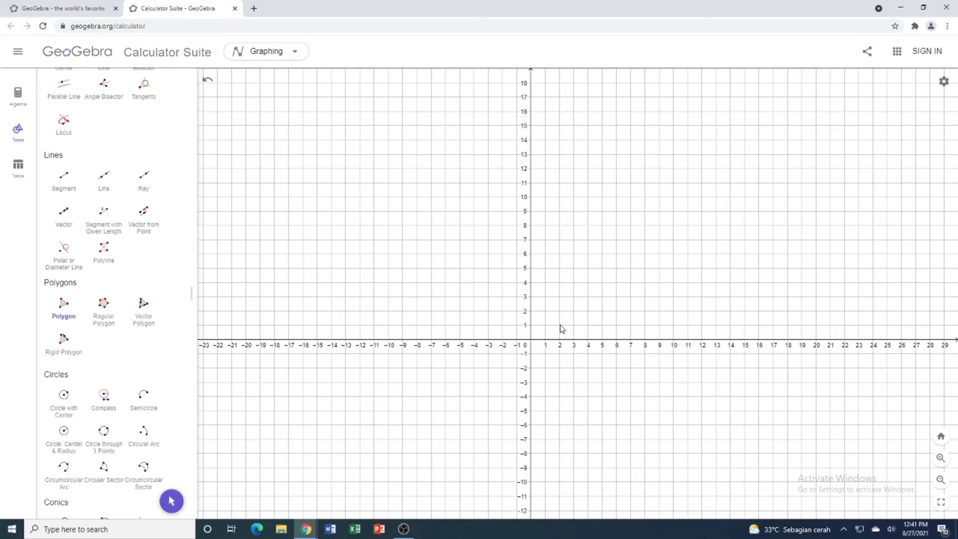
{"action": "left_click", "coordinate": [559, 297]}
{"action": "left_click", "coordinate": [630, 297]}
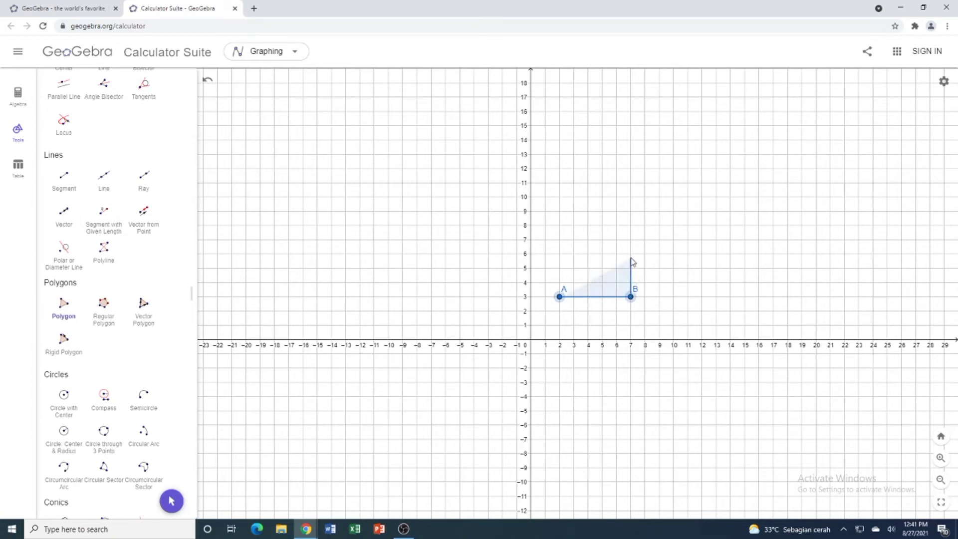
{"action": "left_click", "coordinate": [630, 268]}
{"action": "left_click", "coordinate": [559, 297]}
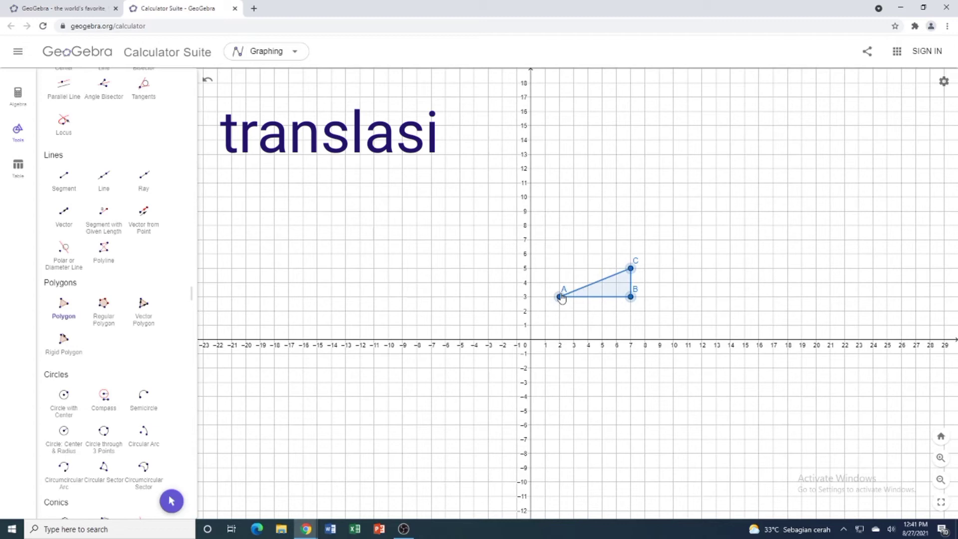
{"action": "left_click", "coordinate": [560, 297]}
- Set the label of the triangle's upper vertex C to Name & Value in its settings
{"action": "right_click", "coordinate": [631, 269]}
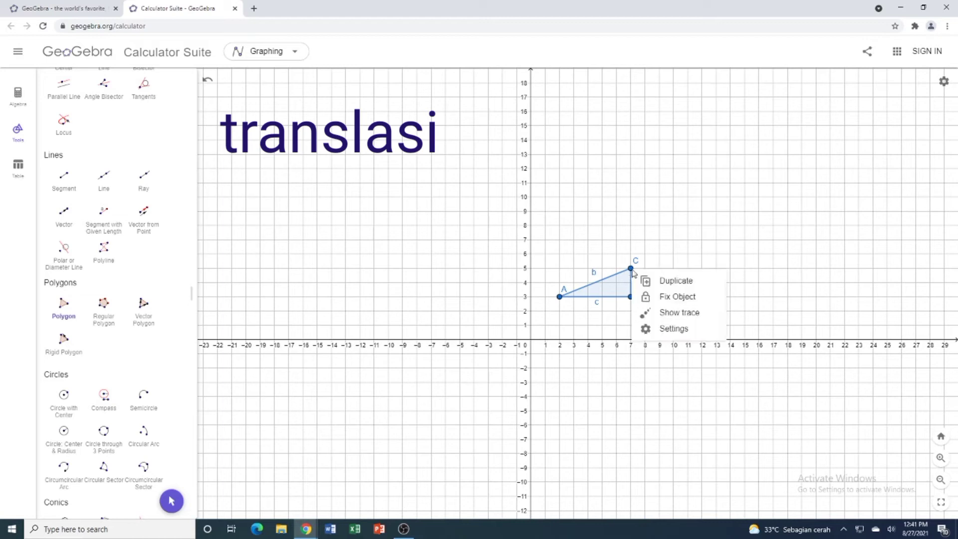
{"action": "left_click", "coordinate": [668, 328]}
{"action": "left_click", "coordinate": [799, 240]}
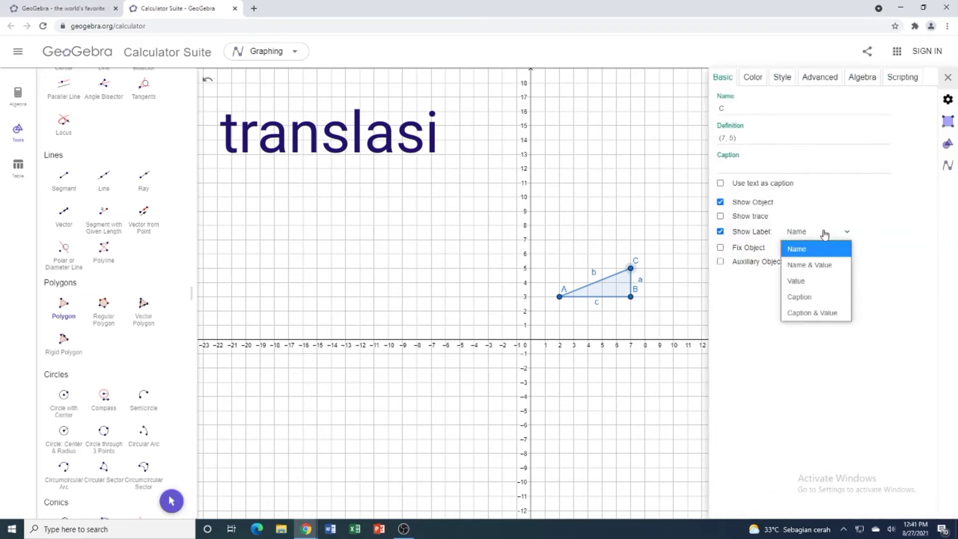
{"action": "left_click", "coordinate": [820, 264]}
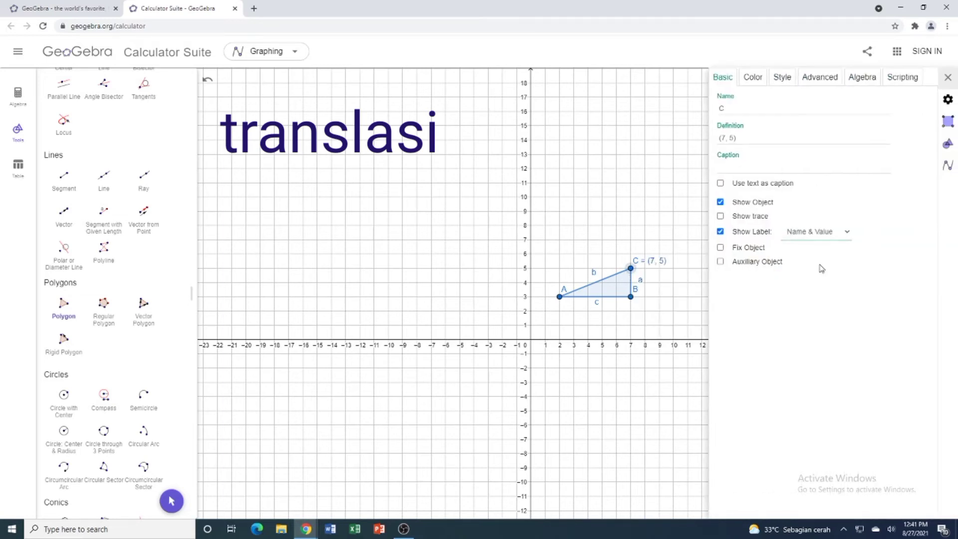
- Set the label of vertex B to Name & Value
{"action": "right_click", "coordinate": [631, 297]}
{"action": "left_click", "coordinate": [669, 354]}
{"action": "left_click", "coordinate": [830, 235]}
{"action": "left_click", "coordinate": [819, 264]}
{"action": "left_click", "coordinate": [630, 296]}
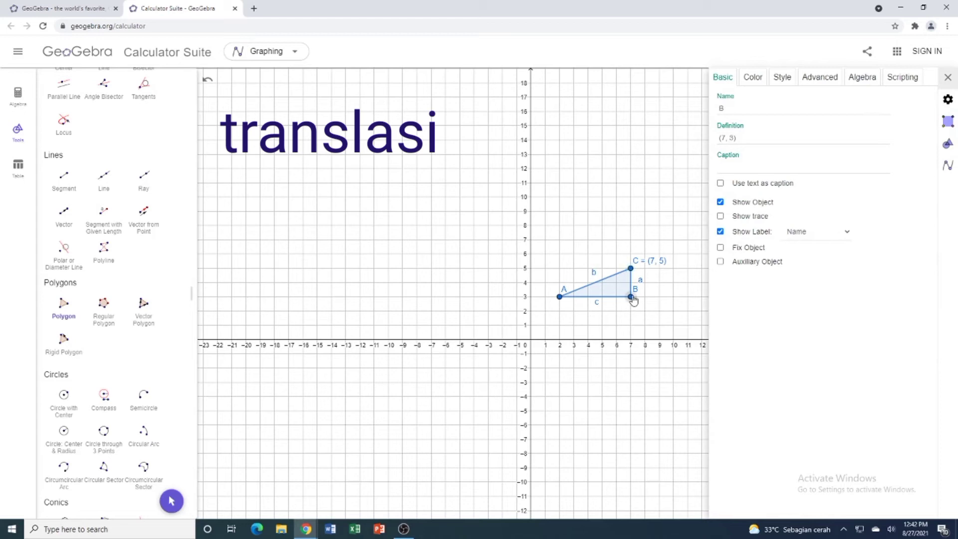
{"action": "left_click", "coordinate": [827, 233]}
{"action": "left_click", "coordinate": [820, 264]}
- Set the label of vertex A to Name & Value and close the settings
{"action": "left_click", "coordinate": [560, 298]}
{"action": "left_click", "coordinate": [829, 233]}
{"action": "left_click", "coordinate": [821, 266]}
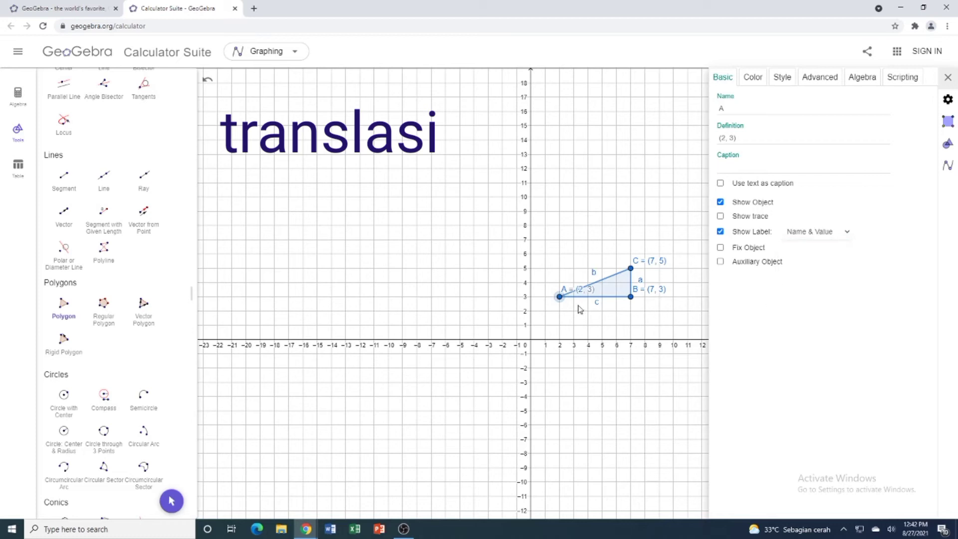
{"action": "left_click", "coordinate": [948, 78]}
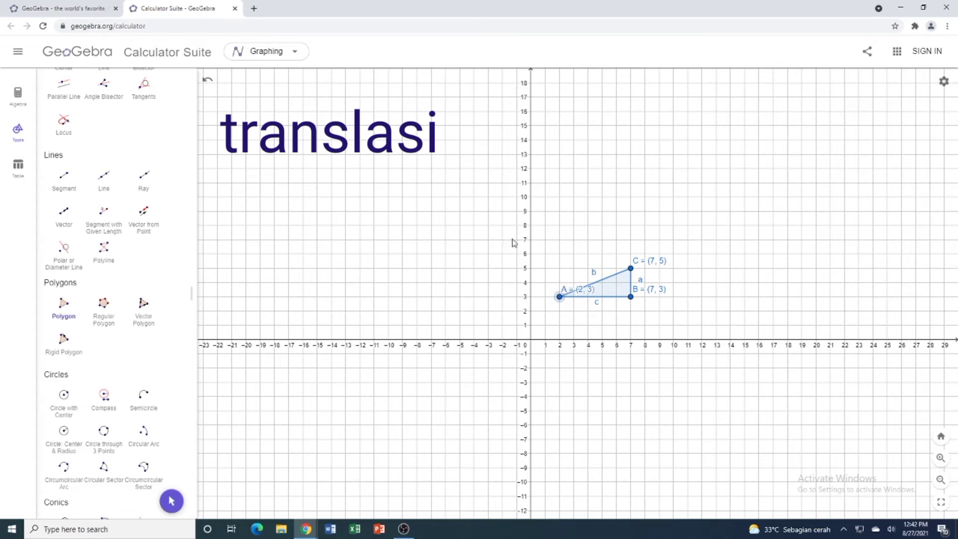
- Move the coordinate label of point A up and away from the triangle's edge
{"action": "scroll", "coordinate": [111, 162], "scroll_direction": "up", "scroll_amount": 10}
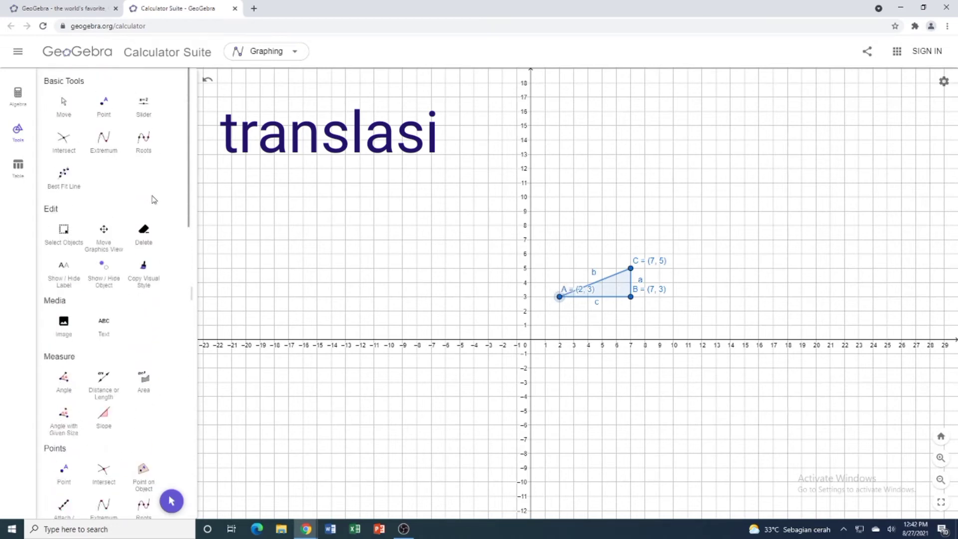
{"action": "left_click", "coordinate": [64, 111]}
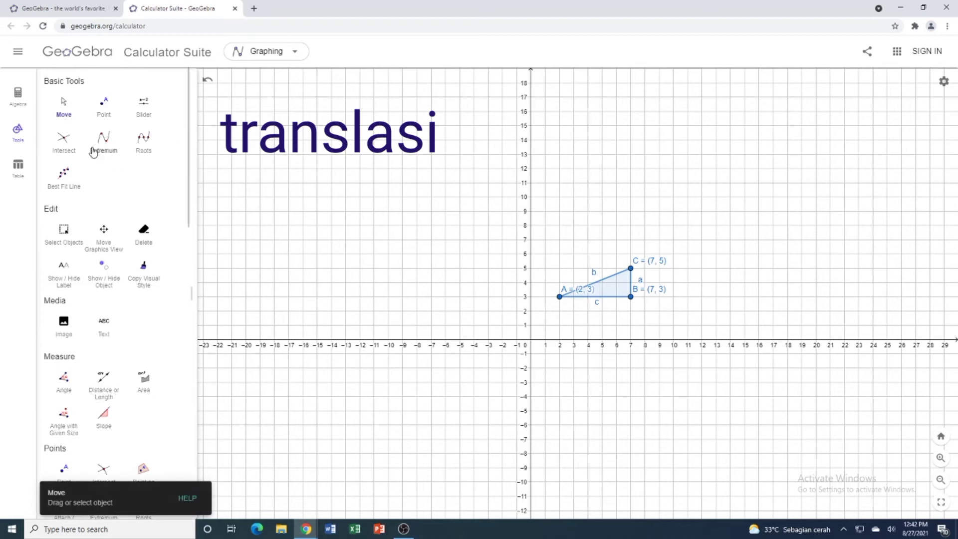
{"action": "left_click_drag", "start_coordinate": [569, 289], "coordinate": [552, 290]}
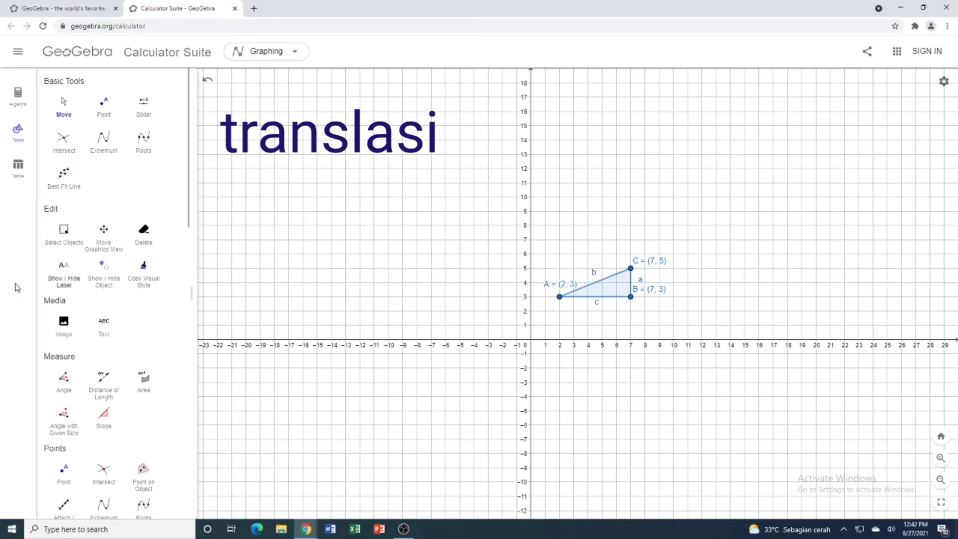
- Look through the available construction tools for the vector and transformation tools
{"action": "scroll", "coordinate": [90, 315], "scroll_direction": "down", "scroll_amount": 5}
{"action": "scroll", "coordinate": [90, 315], "scroll_direction": "down", "scroll_amount": 2}
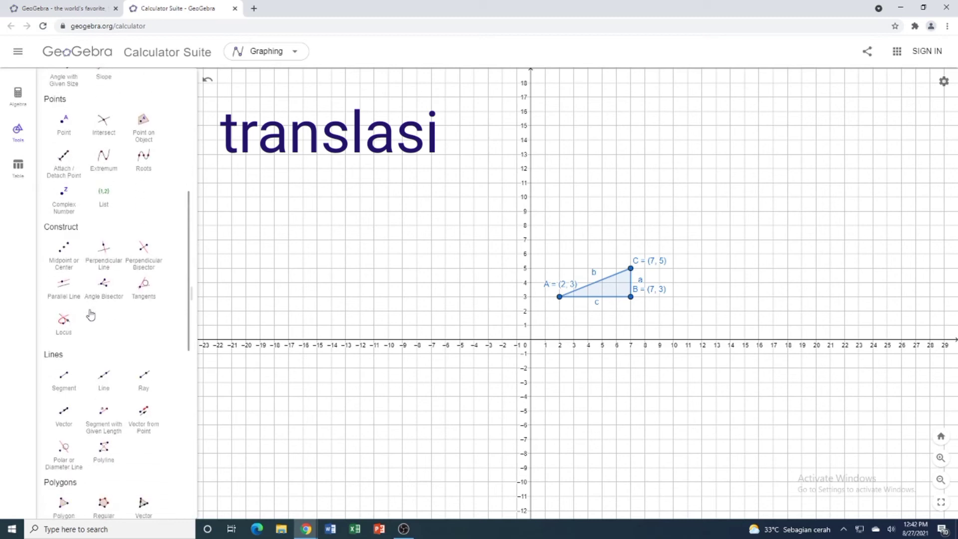
{"action": "scroll", "coordinate": [90, 315], "scroll_direction": "down", "scroll_amount": 2}
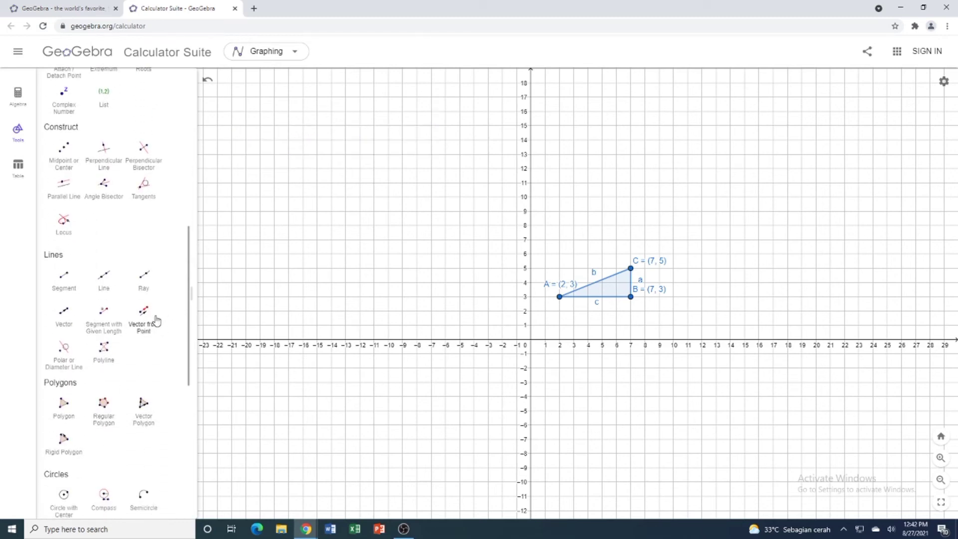
{"action": "scroll", "coordinate": [156, 320], "scroll_direction": "up", "scroll_amount": 2}
{"action": "scroll", "coordinate": [156, 320], "scroll_direction": "up", "scroll_amount": 1}
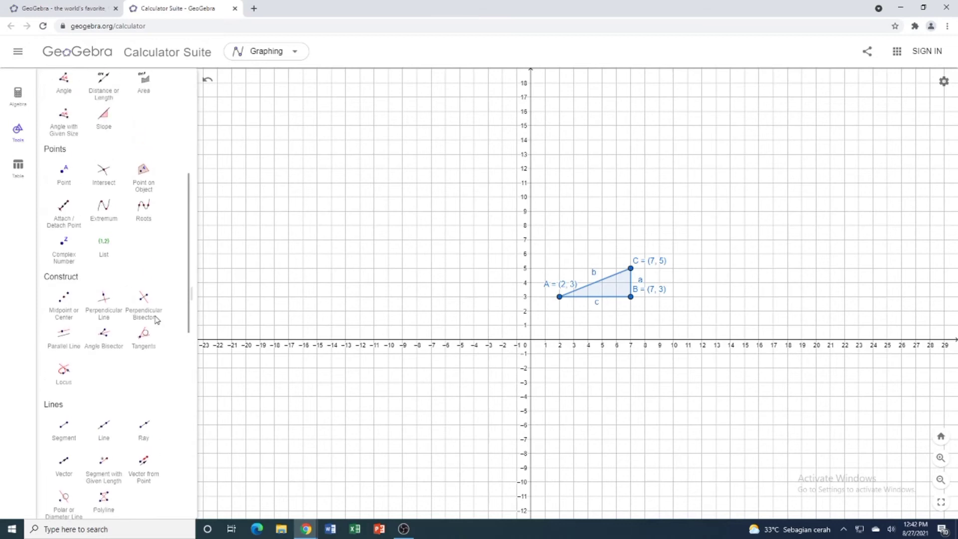
{"action": "scroll", "coordinate": [156, 320], "scroll_direction": "up", "scroll_amount": 2}
{"action": "scroll", "coordinate": [156, 319], "scroll_direction": "down", "scroll_amount": 7}
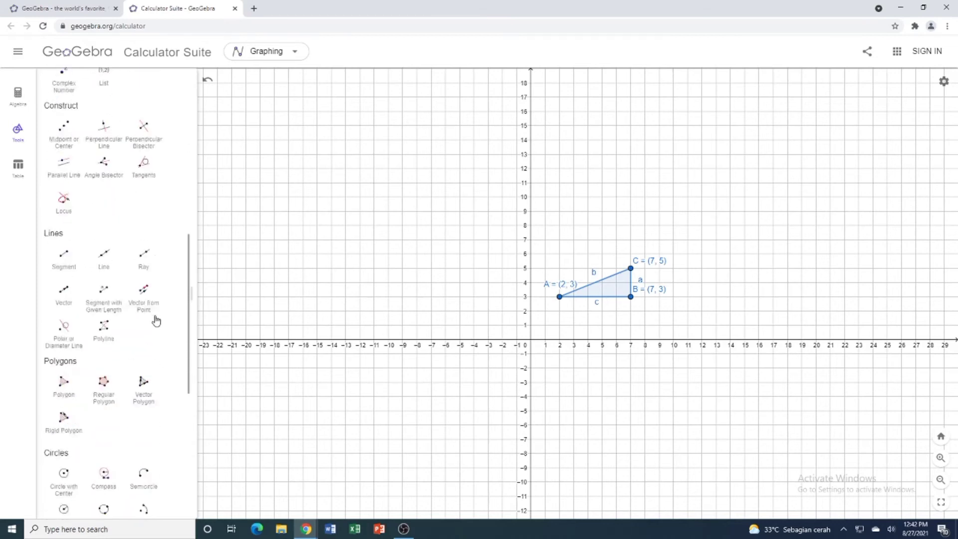
{"action": "scroll", "coordinate": [156, 320], "scroll_direction": "down", "scroll_amount": 5}
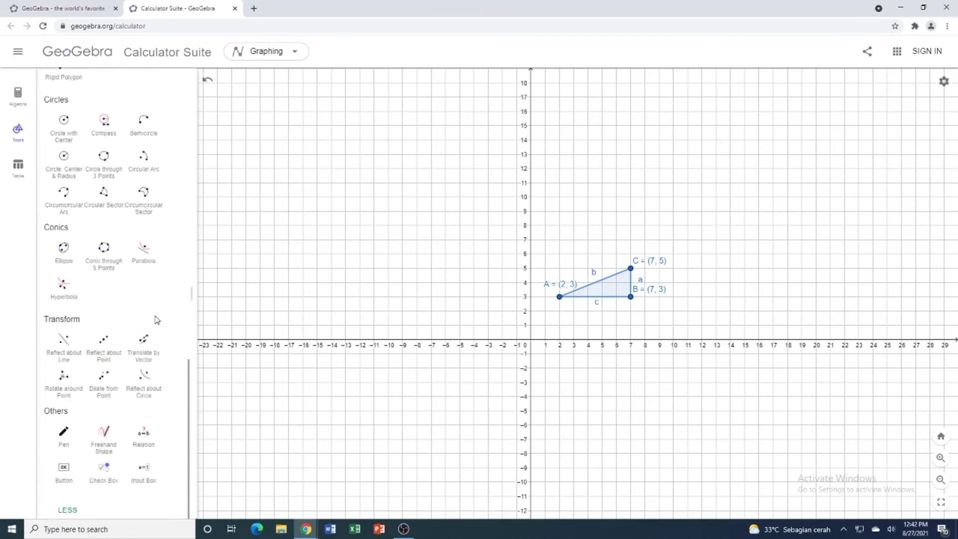
{"action": "scroll", "coordinate": [156, 319], "scroll_direction": "up", "scroll_amount": 6}
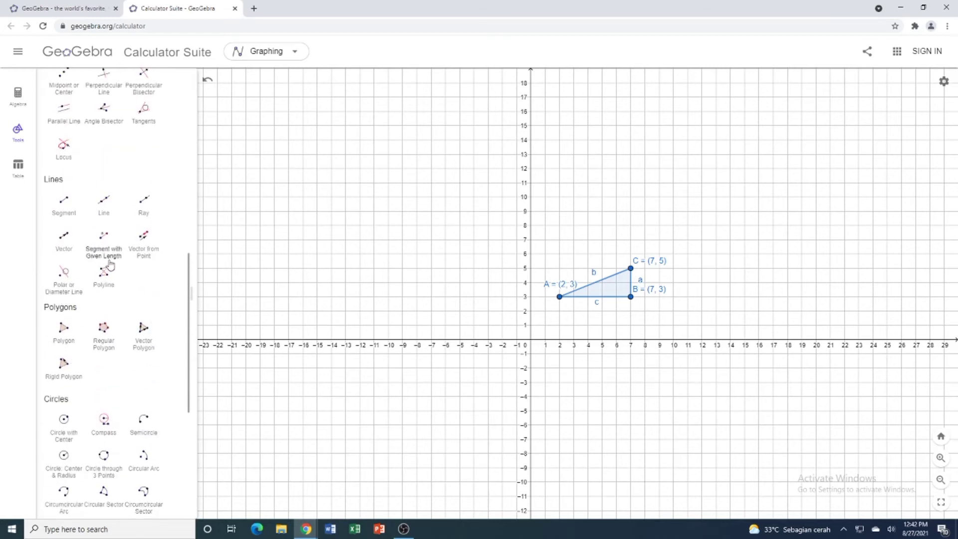
- Draw a vector from the origin (0, 0) to the point (-4, -5) with the Vector tool
{"action": "left_click", "coordinate": [148, 253]}
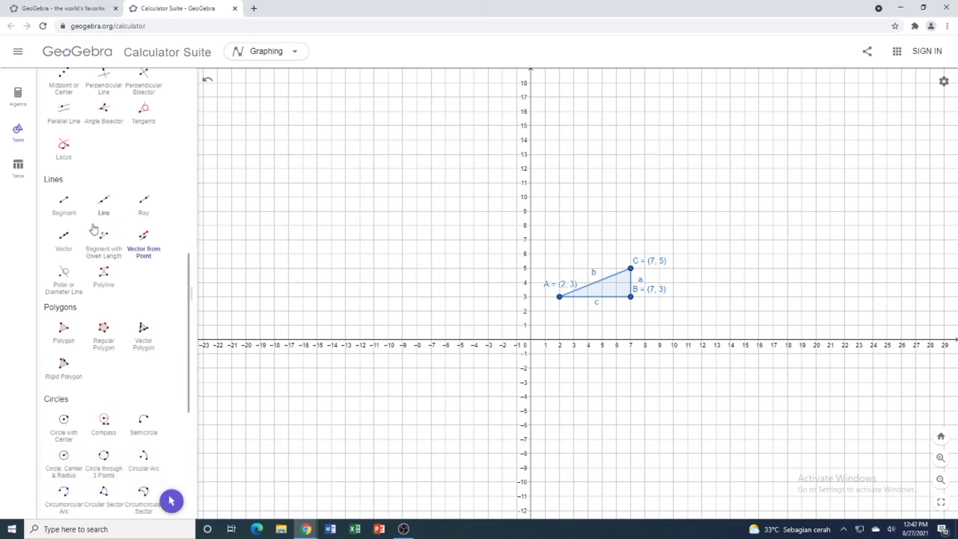
{"action": "left_click", "coordinate": [63, 237]}
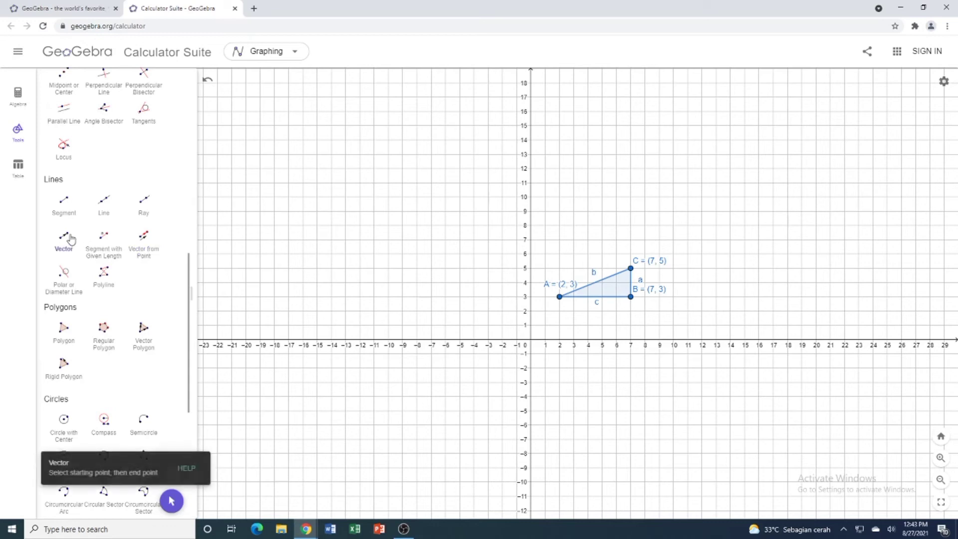
{"action": "left_click", "coordinate": [532, 342]}
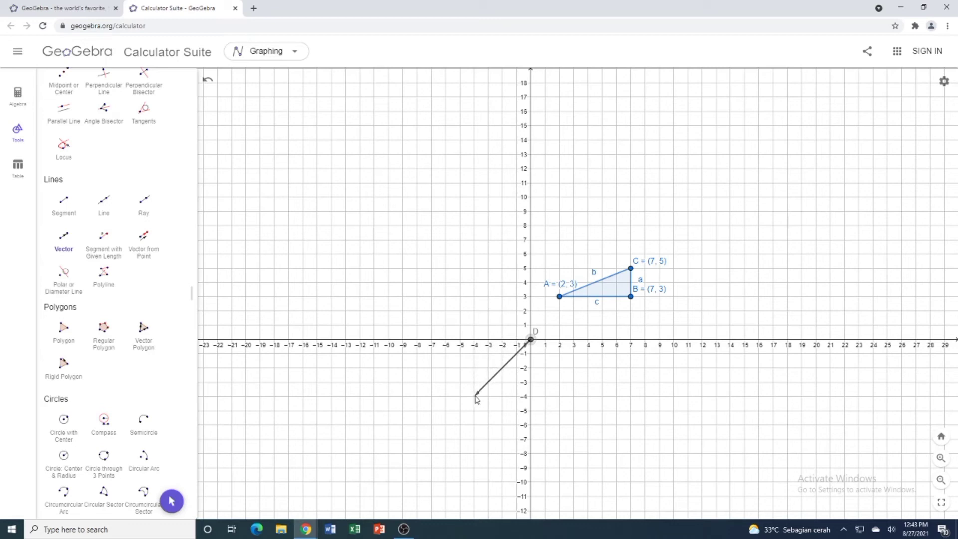
{"action": "left_click", "coordinate": [474, 411]}
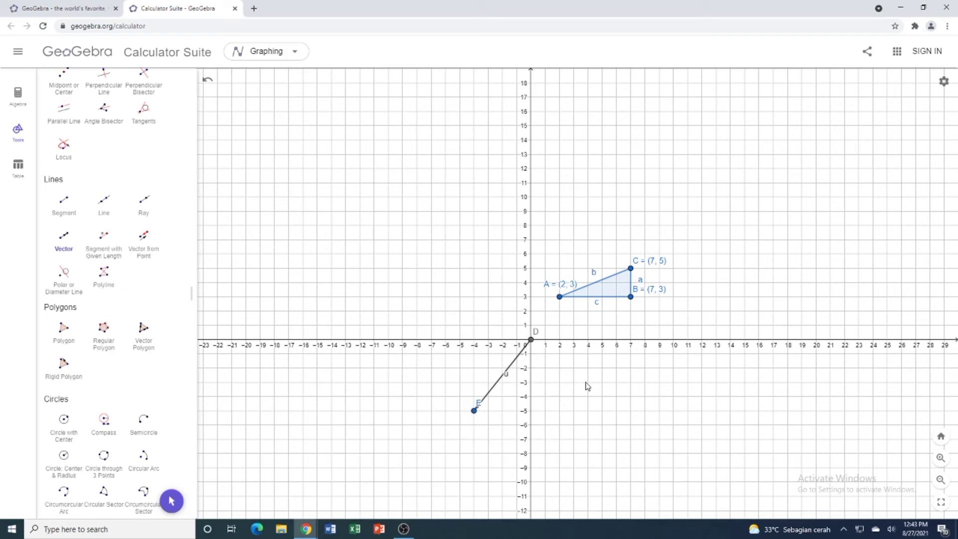
{"action": "scroll", "coordinate": [129, 193], "scroll_direction": "up", "scroll_amount": 10}
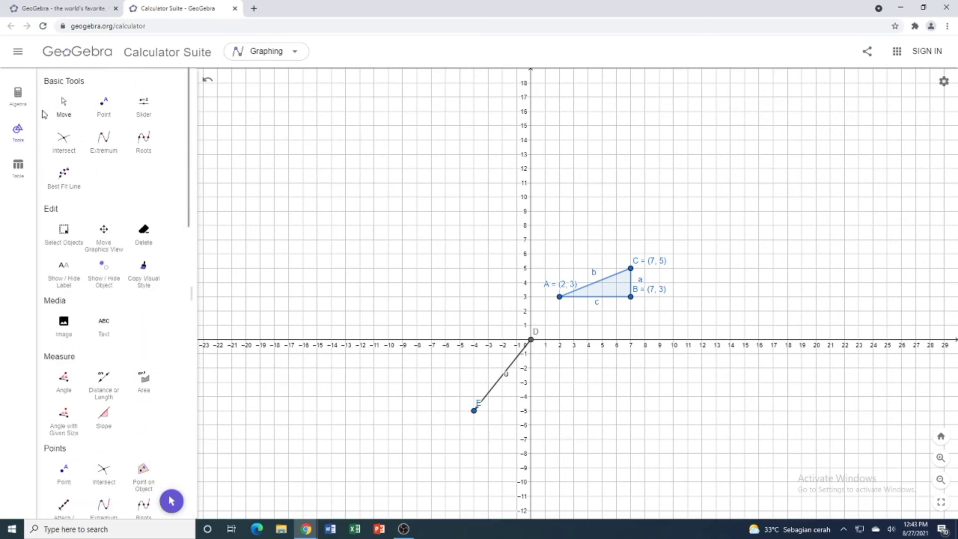
- Translate triangle ABC by the vector u drawn from the origin, using the Translate by Vector tool
{"action": "left_click", "coordinate": [69, 120]}
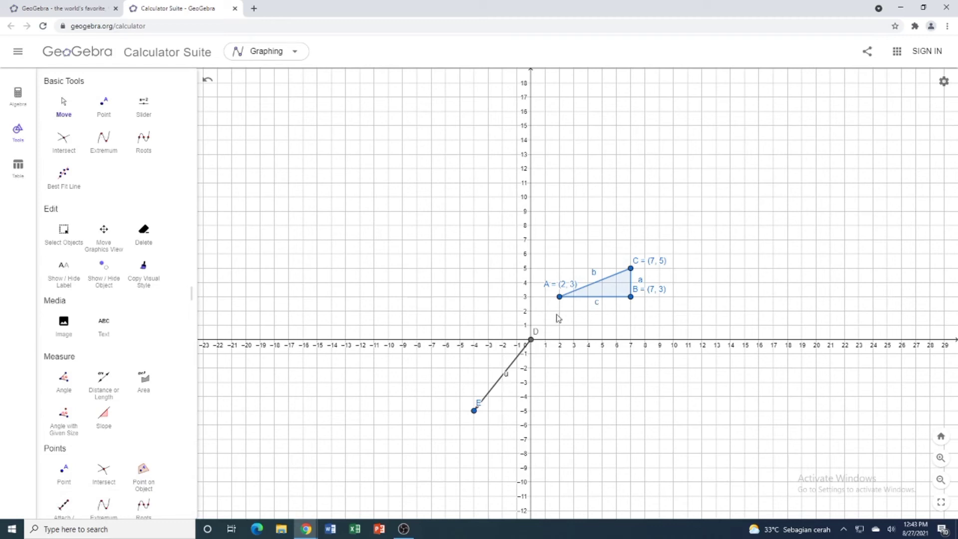
{"action": "scroll", "coordinate": [103, 396], "scroll_direction": "down", "scroll_amount": 7}
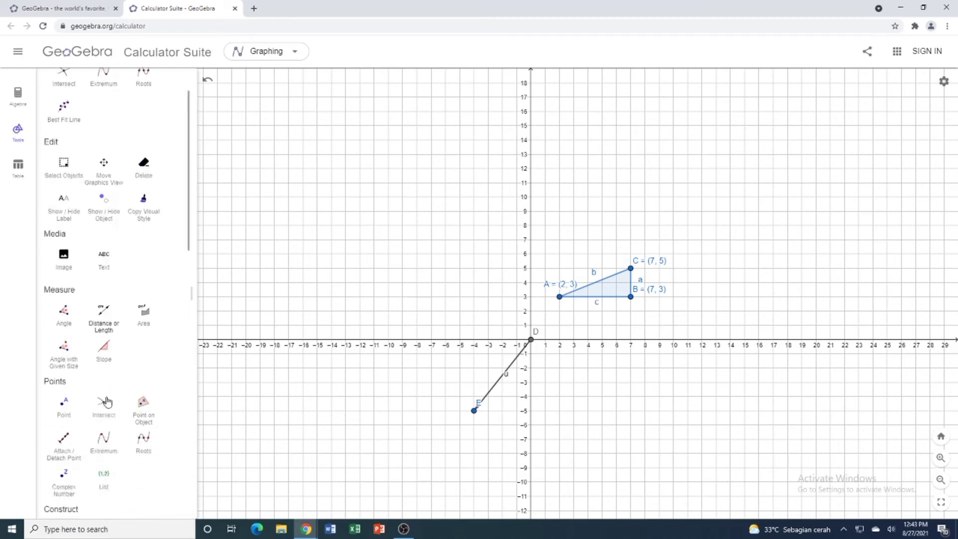
{"action": "scroll", "coordinate": [106, 400], "scroll_direction": "down", "scroll_amount": 7}
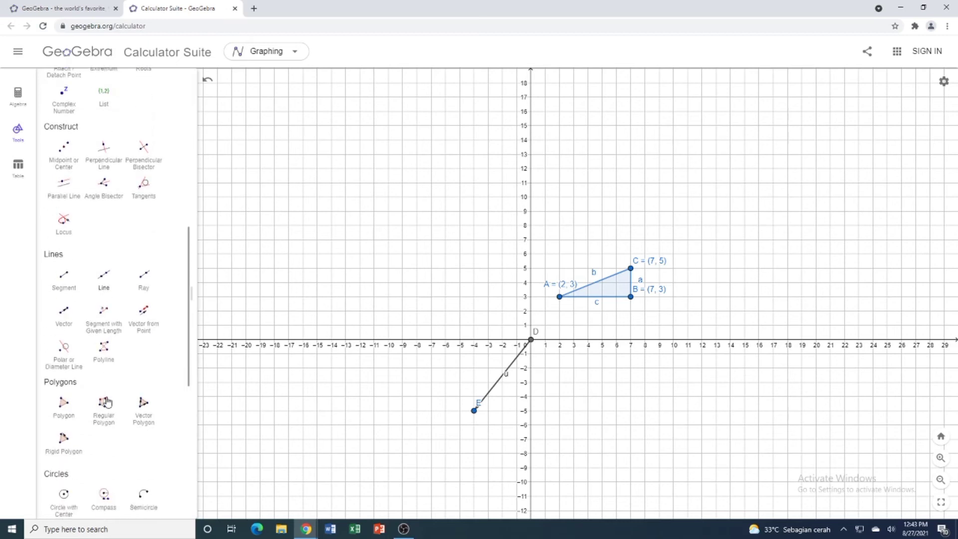
{"action": "scroll", "coordinate": [108, 400], "scroll_direction": "down", "scroll_amount": 3}
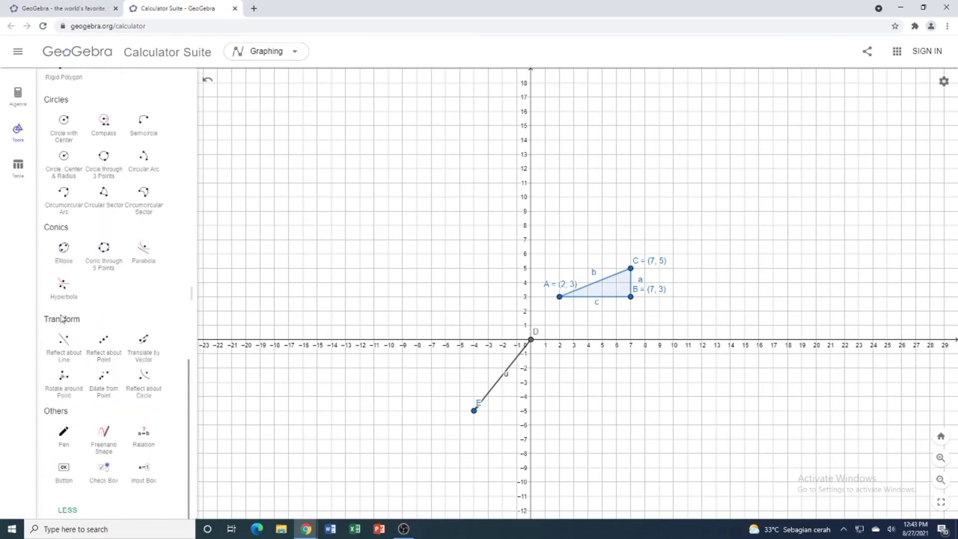
{"action": "left_click", "coordinate": [146, 349]}
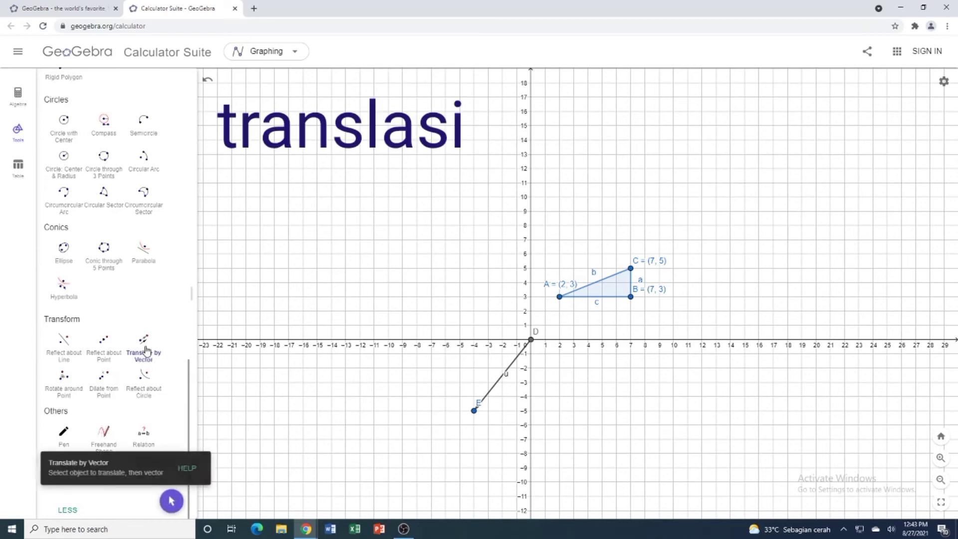
{"action": "left_click", "coordinate": [614, 290]}
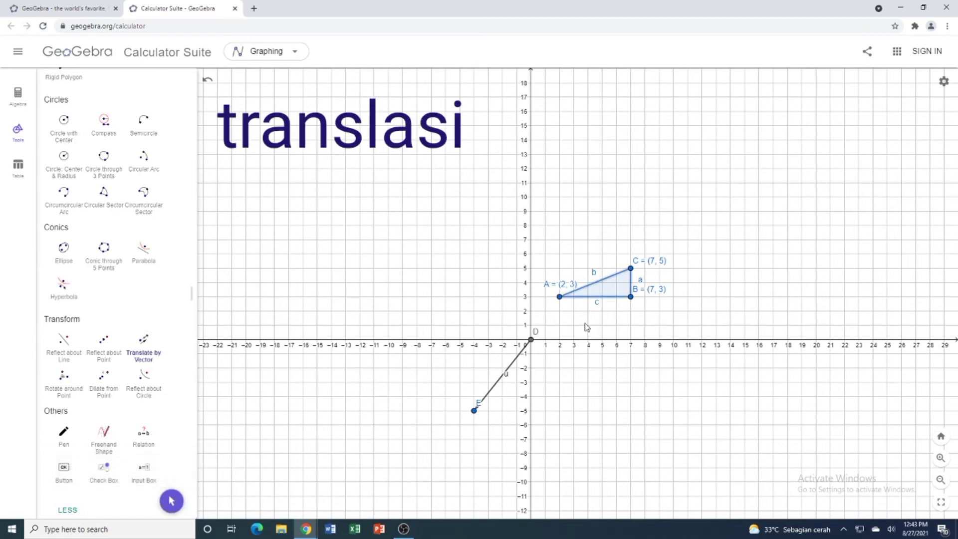
{"action": "left_click", "coordinate": [509, 369]}
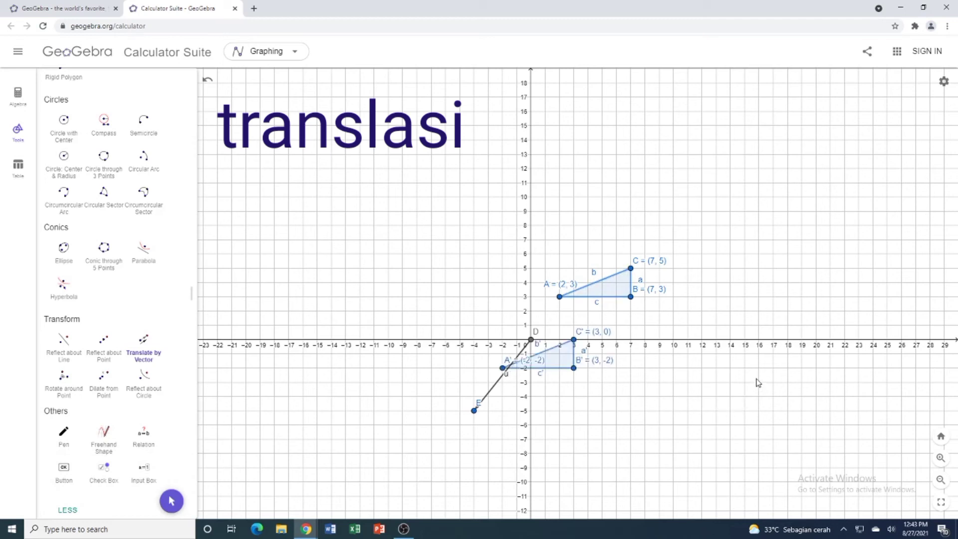
- Change the colour of the translated triangle A'B'C' to orange (#FF7F00) and close its settings
{"action": "right_click", "coordinate": [565, 361]}
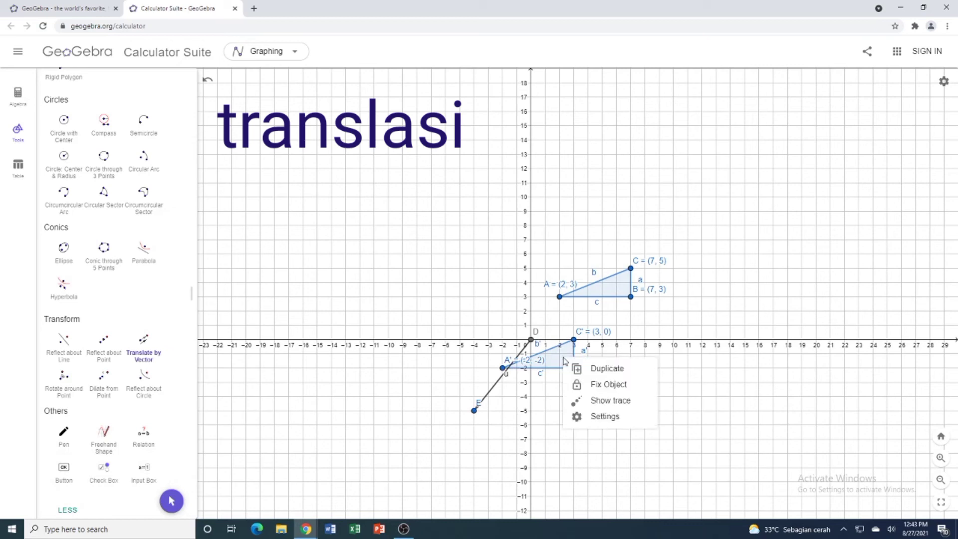
{"action": "left_click", "coordinate": [602, 422]}
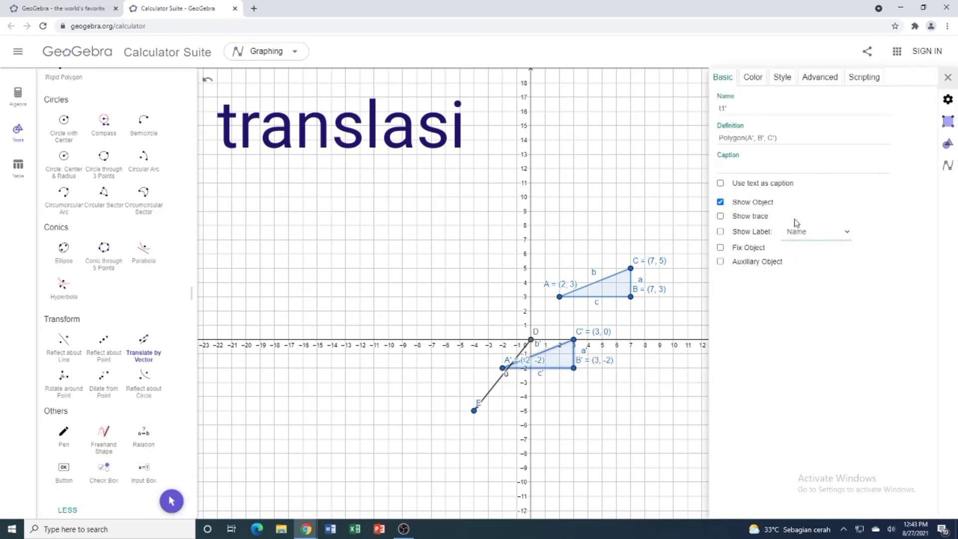
{"action": "left_click", "coordinate": [841, 234]}
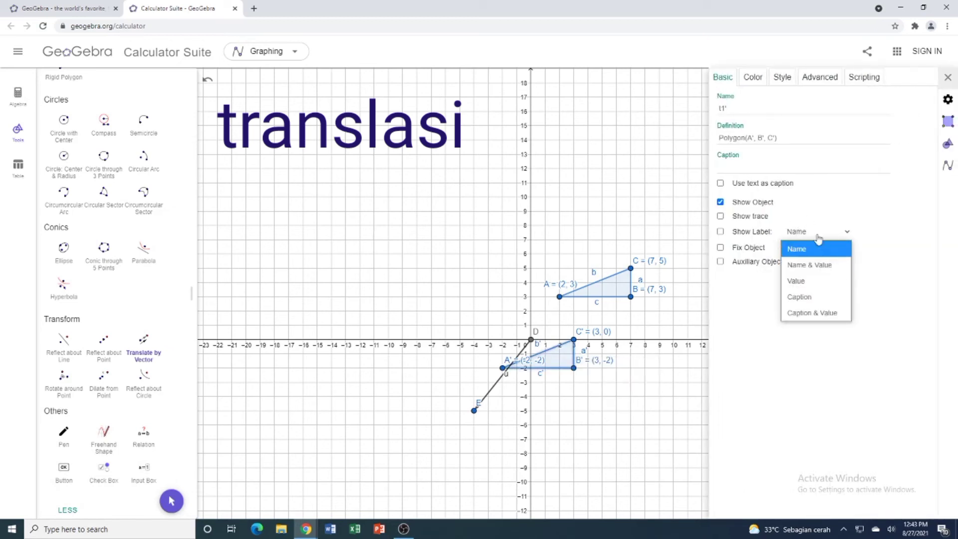
{"action": "left_click", "coordinate": [753, 85]}
{"action": "left_click", "coordinate": [753, 84]}
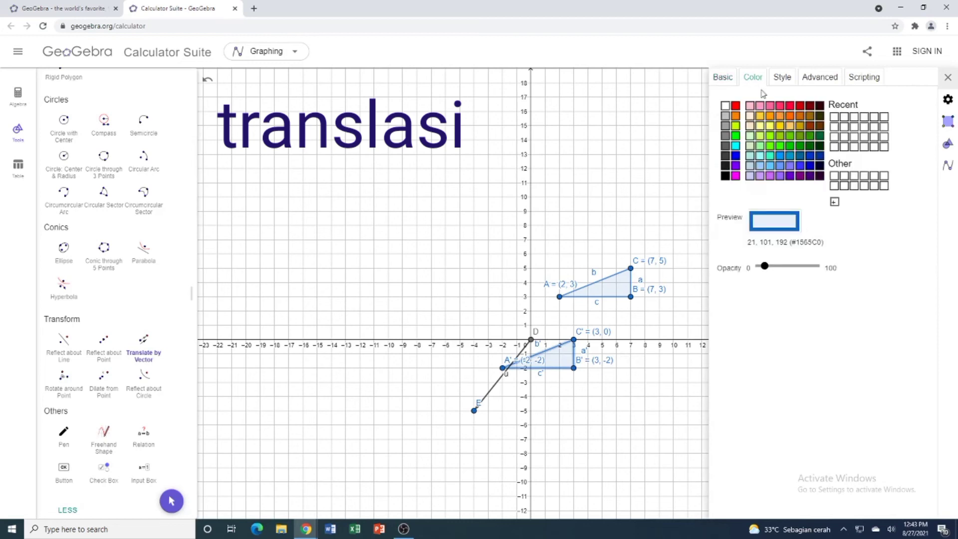
{"action": "left_click", "coordinate": [735, 116]}
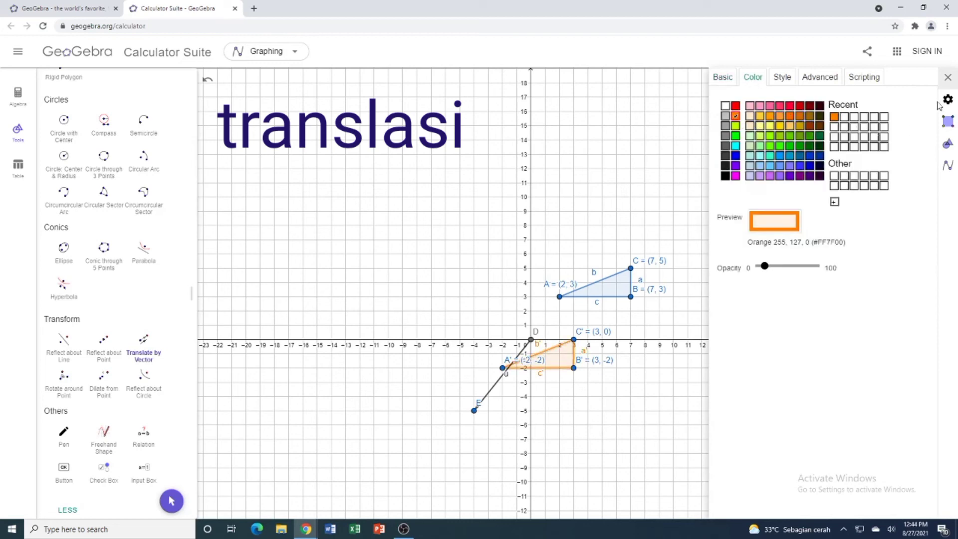
{"action": "left_click", "coordinate": [947, 78]}
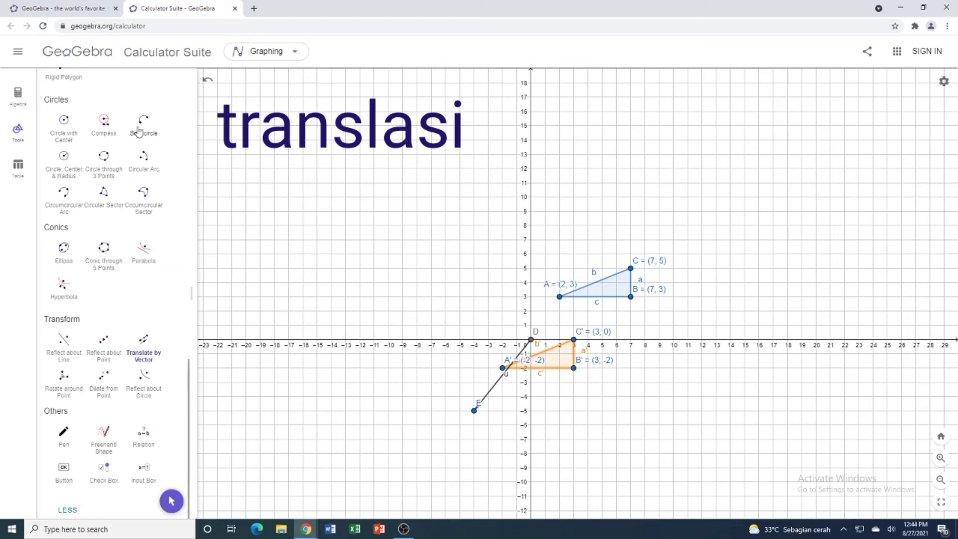
- Move the coordinate label of A' to the upper left of its vertex and the label of B' below its vertex
{"action": "scroll", "coordinate": [85, 207], "scroll_direction": "up", "scroll_amount": 15}
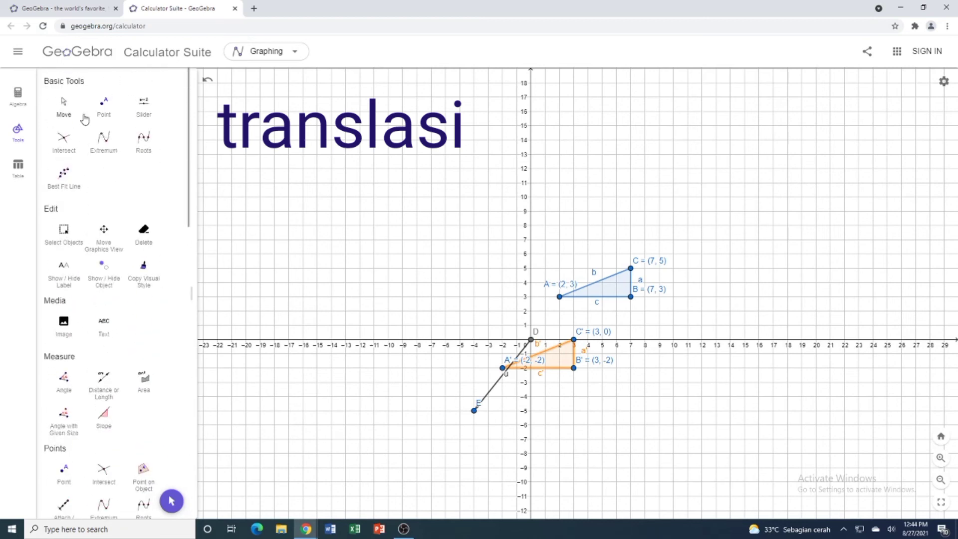
{"action": "left_click", "coordinate": [65, 104]}
{"action": "left_click_drag", "start_coordinate": [510, 366], "coordinate": [481, 360]}
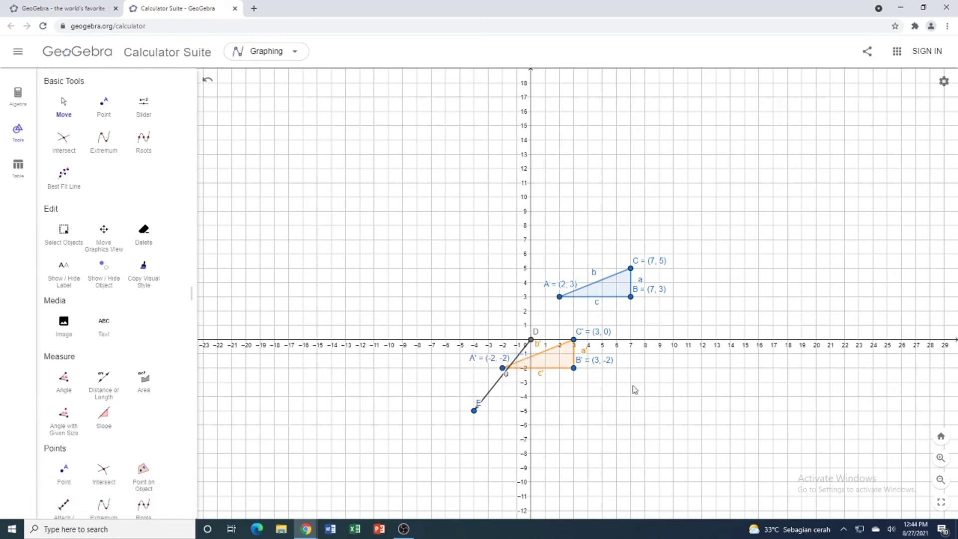
{"action": "left_click_drag", "start_coordinate": [600, 361], "coordinate": [592, 382]}
- Close the browser window with the finished translation construction
{"action": "left_click", "coordinate": [949, 8]}
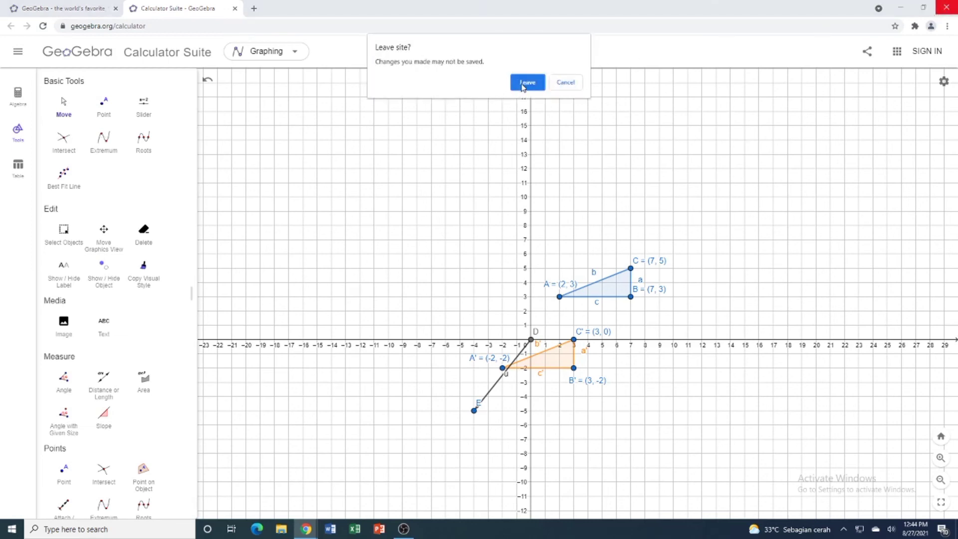